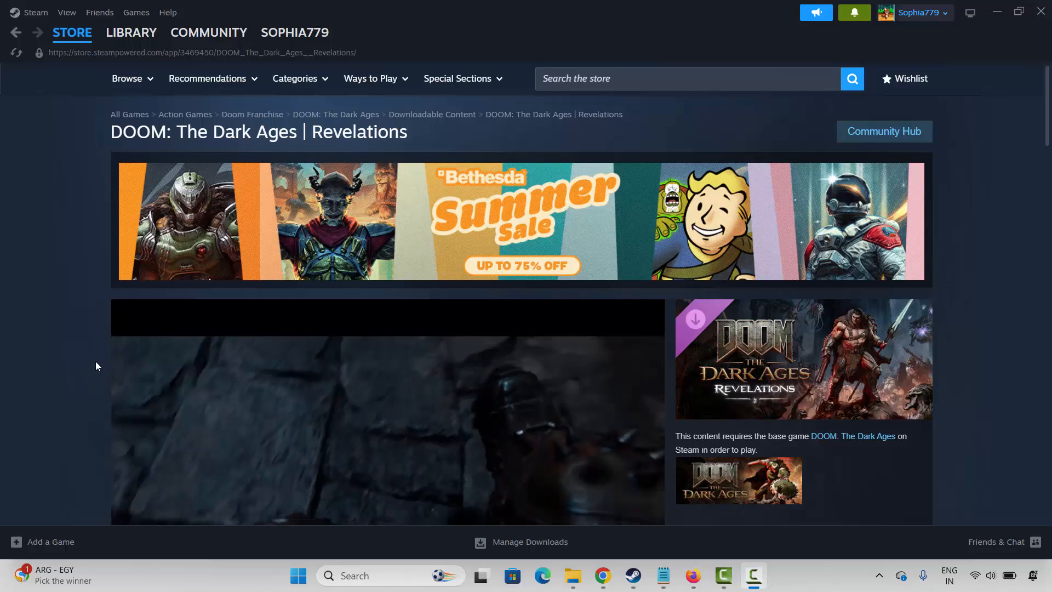
Step: Examine the full minimum and recommended system requirements on the DOOM: The Dark Ages | Revelations store page
{"action": "scroll", "coordinate": [91, 364], "scroll_direction": "down", "scroll_amount": 3}
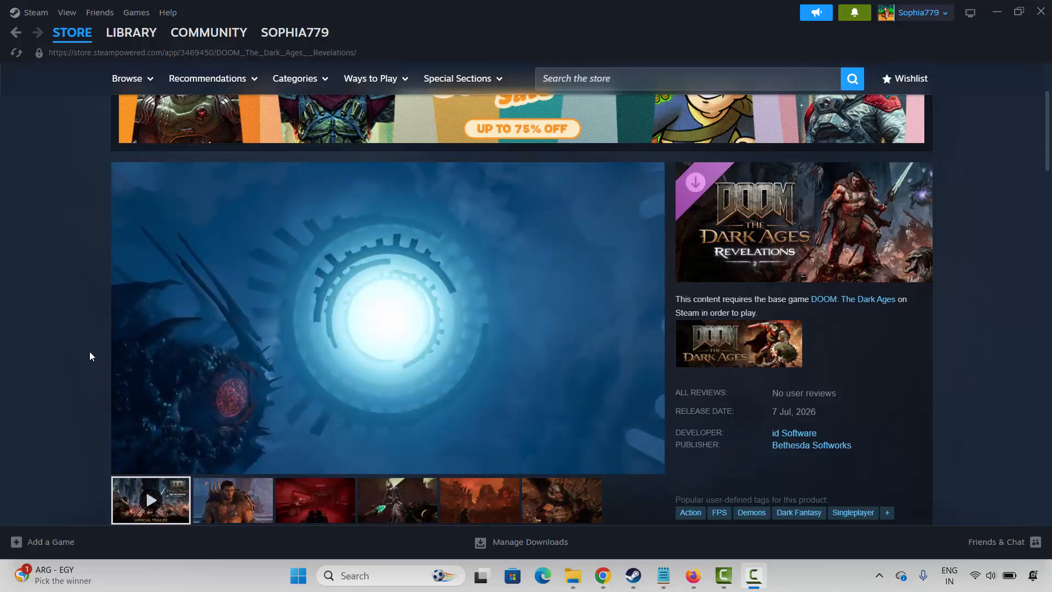
{"action": "scroll", "coordinate": [90, 352], "scroll_direction": "down", "scroll_amount": 12}
{"action": "scroll", "coordinate": [88, 356], "scroll_direction": "down", "scroll_amount": 3}
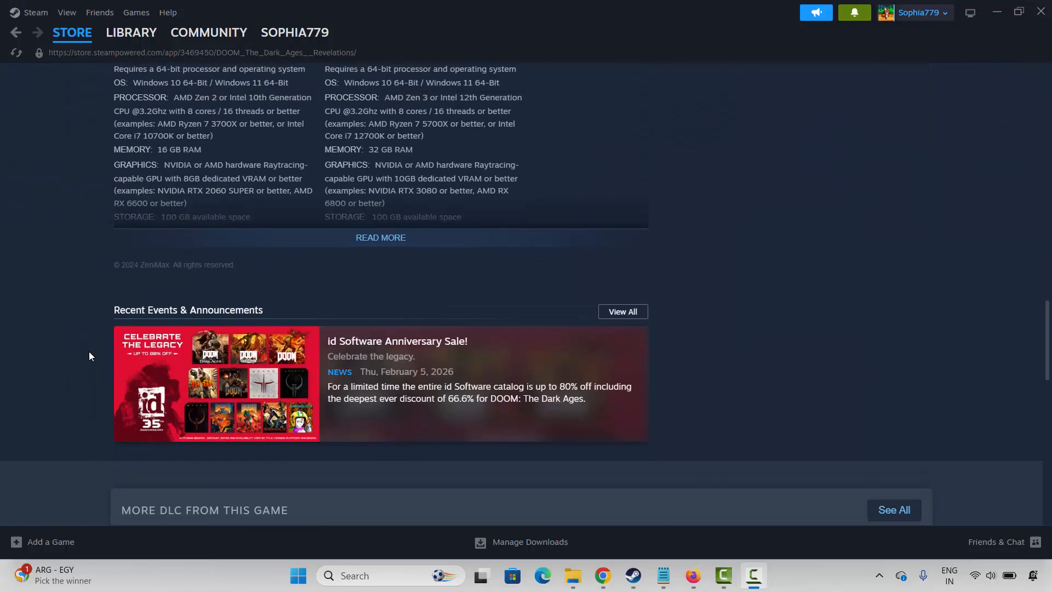
{"action": "scroll", "coordinate": [88, 351], "scroll_direction": "up", "scroll_amount": 3}
{"action": "left_click_drag", "start_coordinate": [112, 250], "coordinate": [376, 336]}
{"action": "left_click", "coordinate": [372, 359]}
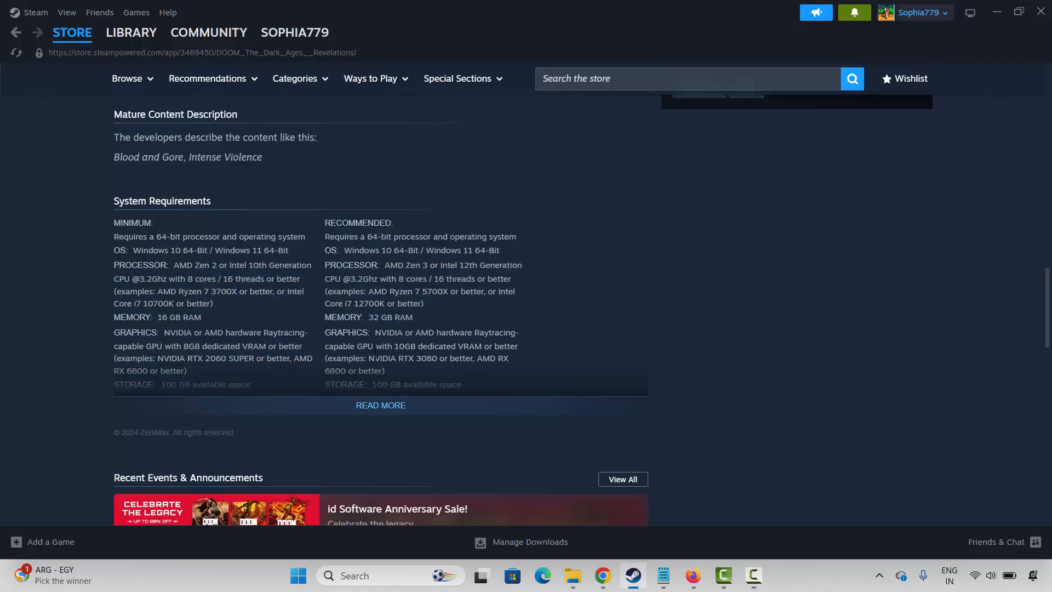
{"action": "left_click", "coordinate": [390, 406]}
{"action": "left_click_drag", "start_coordinate": [459, 397], "coordinate": [217, 291]}
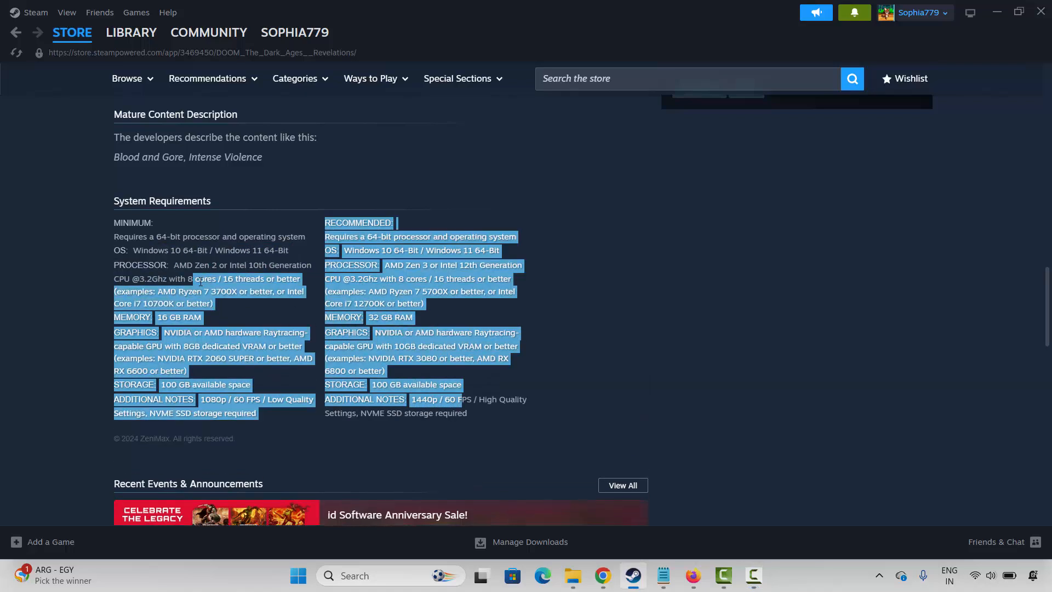
{"action": "left_click", "coordinate": [230, 289]}
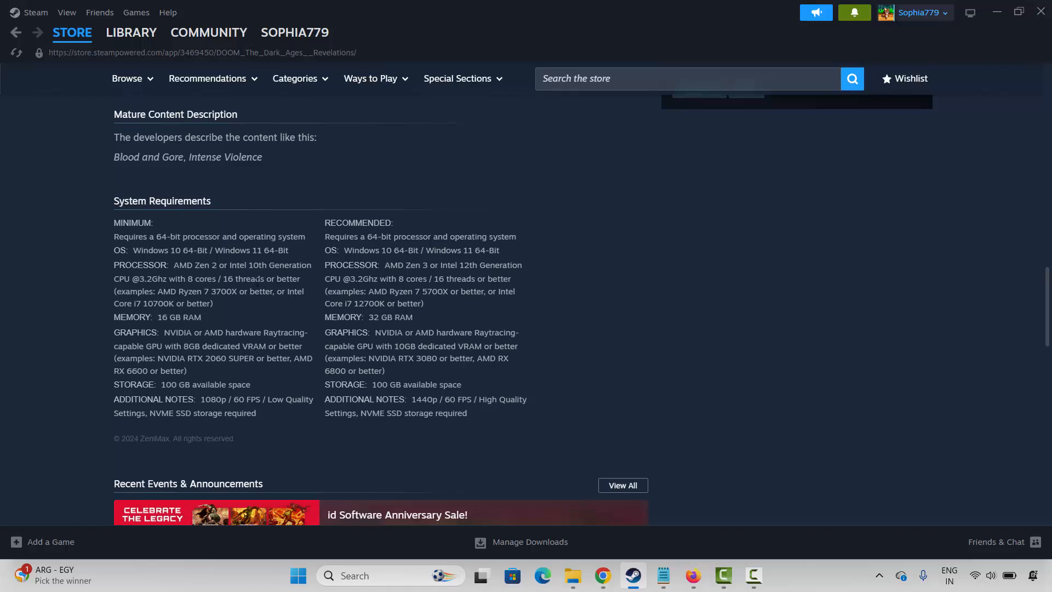
{"action": "left_click_drag", "start_coordinate": [370, 281], "coordinate": [476, 336]}
{"action": "left_click", "coordinate": [609, 327]}
Step: View the Installed Files properties of skate. in the library, including the file integrity verification option, and close them
{"action": "left_click", "coordinate": [132, 33]}
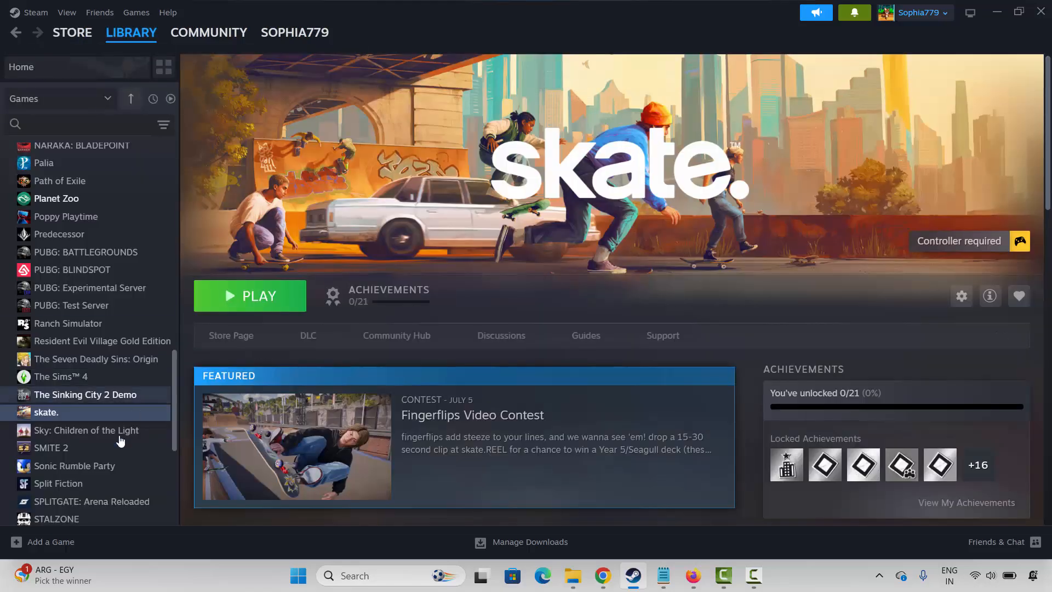
{"action": "right_click", "coordinate": [50, 417]}
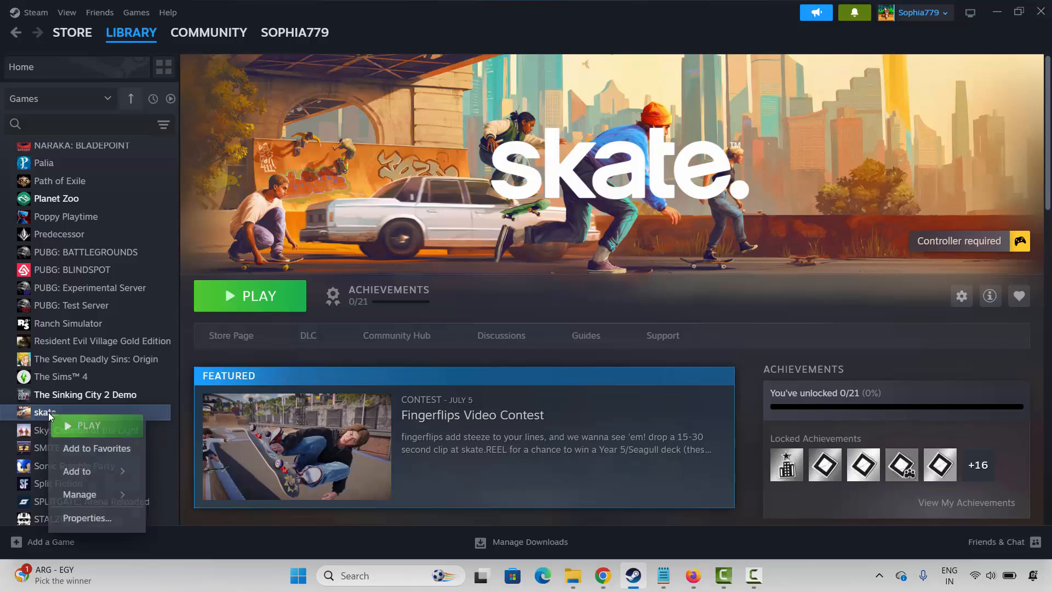
{"action": "left_click", "coordinate": [104, 518]}
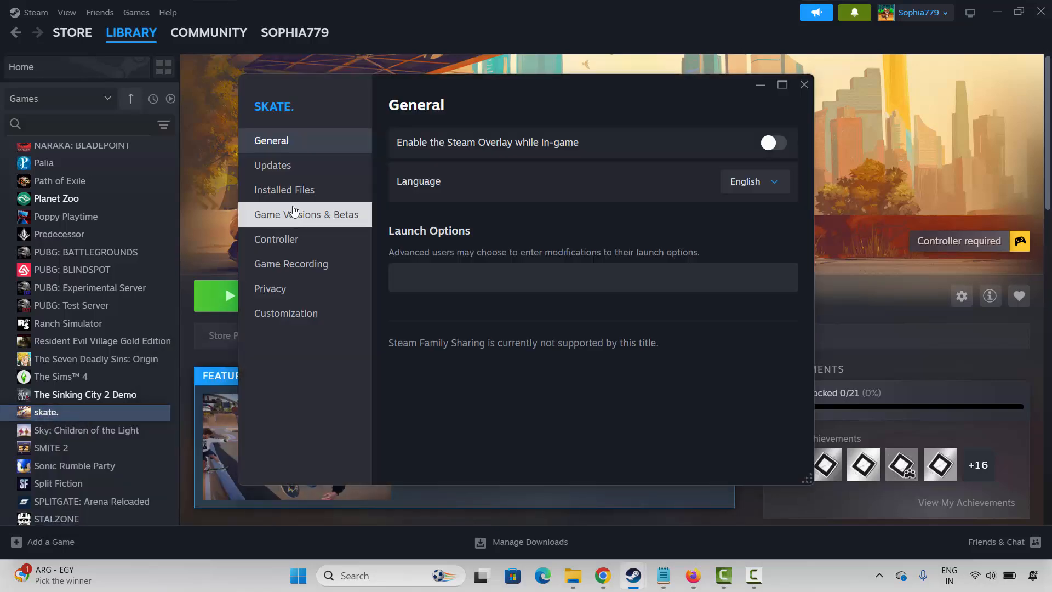
{"action": "left_click", "coordinate": [297, 190]}
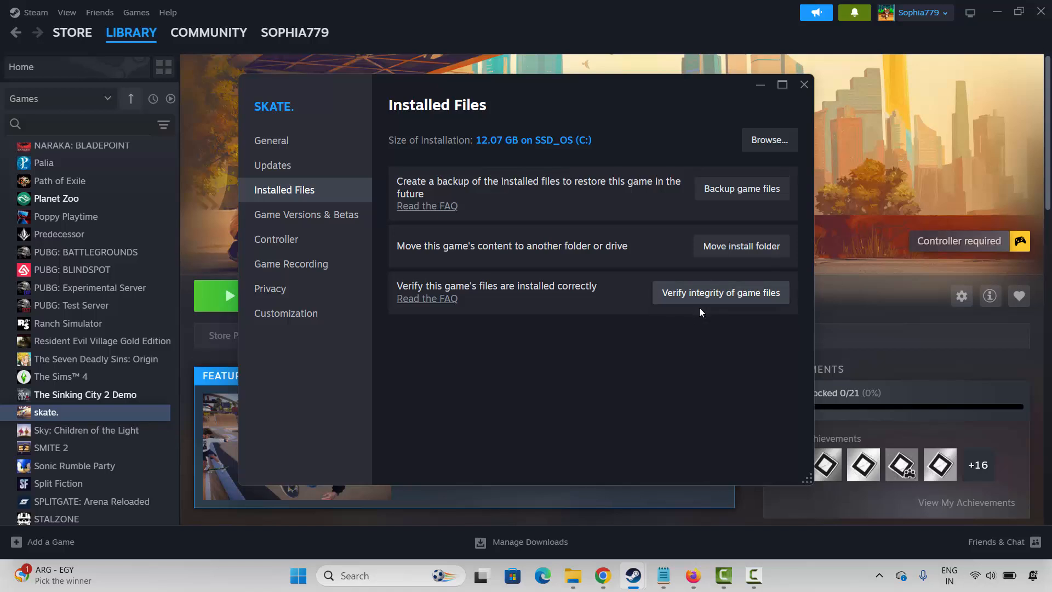
{"action": "left_click", "coordinate": [803, 84]}
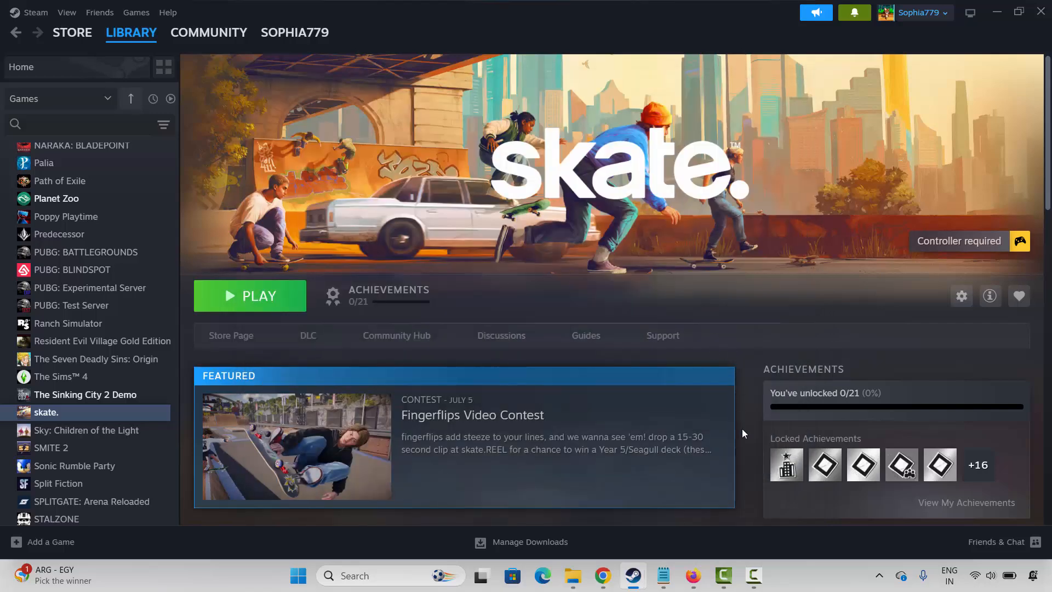
Step: Switch to Device Manager, search automatically for updated drivers for the Intel(R) UHD Graphics display adapter, and close it
{"action": "left_click", "coordinate": [367, 575]}
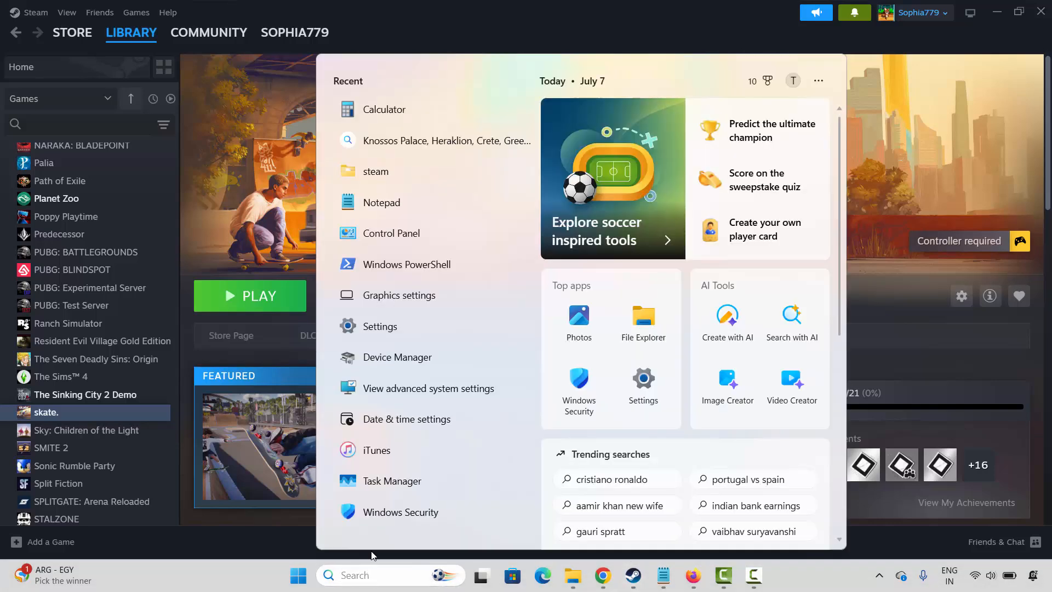
{"action": "left_click", "coordinate": [404, 354]}
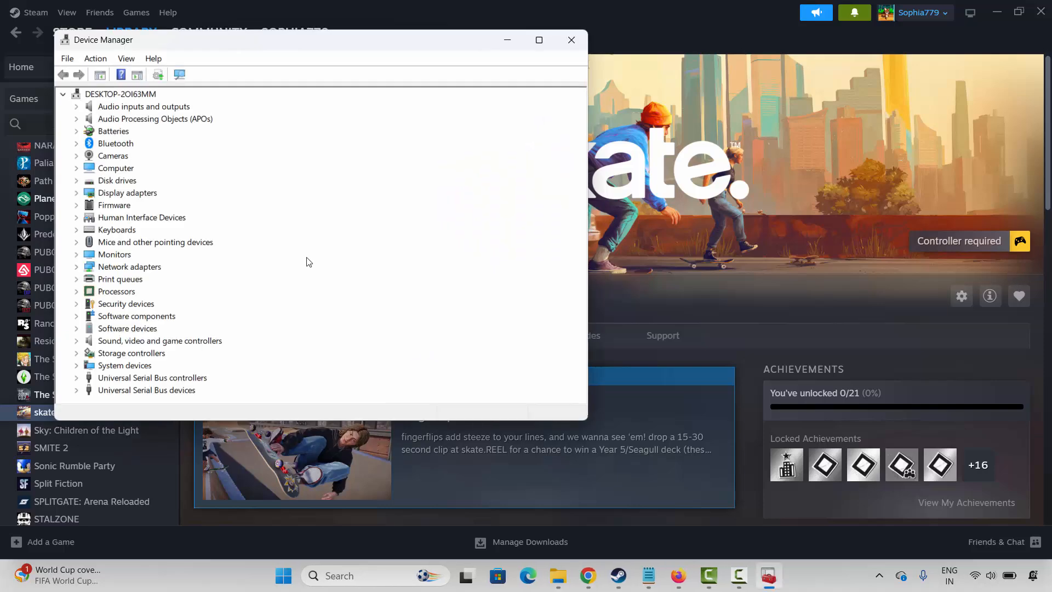
{"action": "left_click", "coordinate": [75, 193]}
{"action": "left_click", "coordinate": [140, 207]}
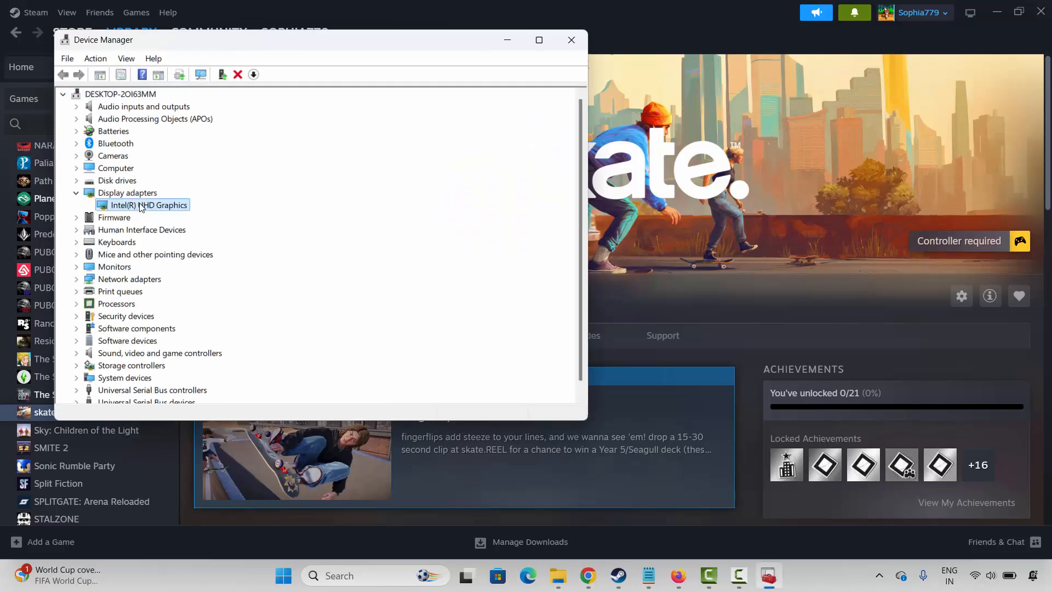
{"action": "right_click", "coordinate": [140, 207]}
{"action": "left_click", "coordinate": [169, 214]}
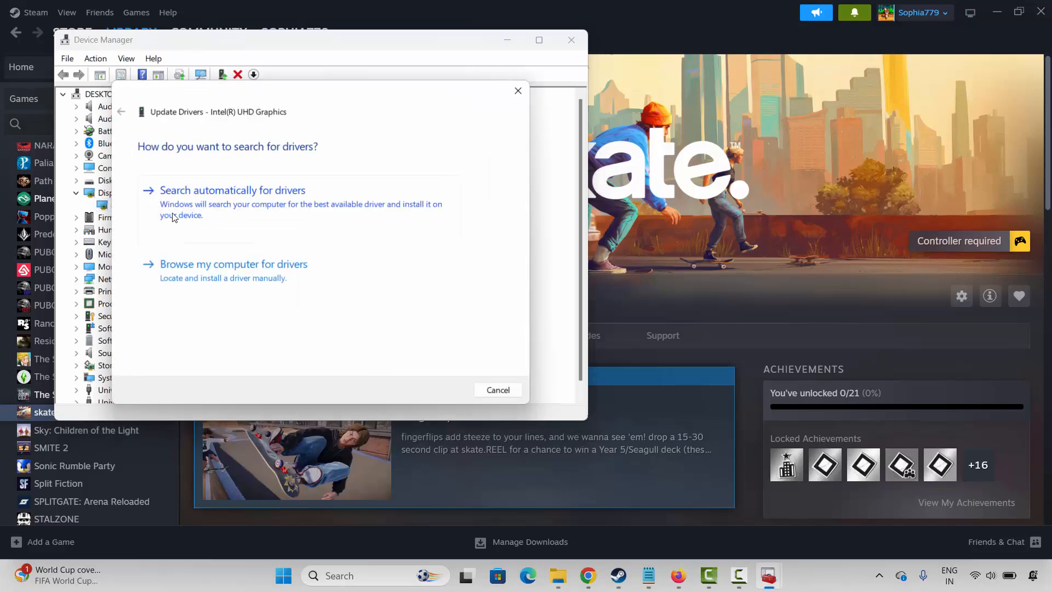
{"action": "left_click", "coordinate": [316, 210]}
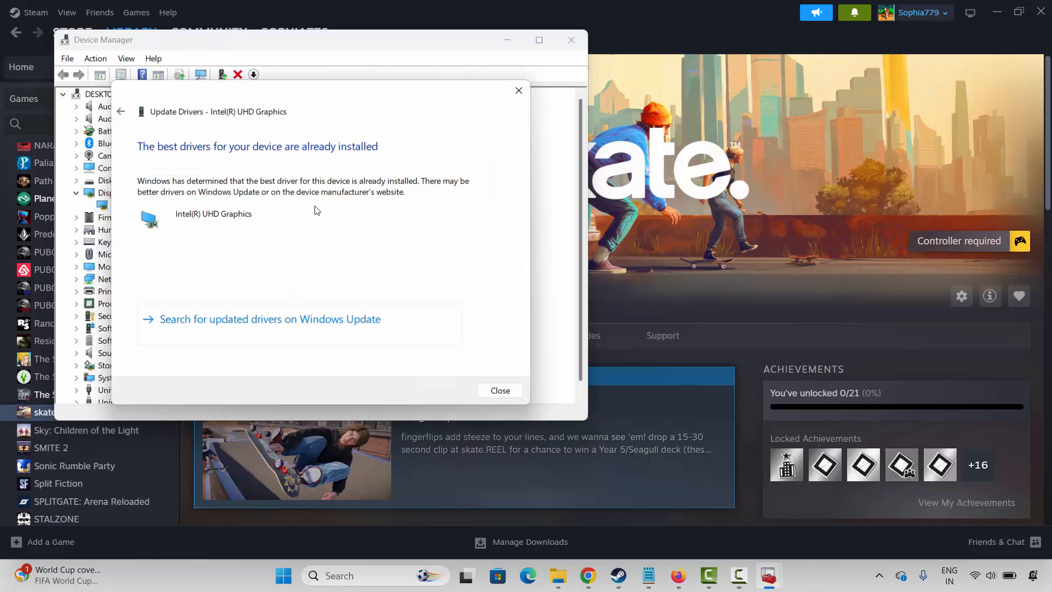
{"action": "left_click", "coordinate": [519, 90]}
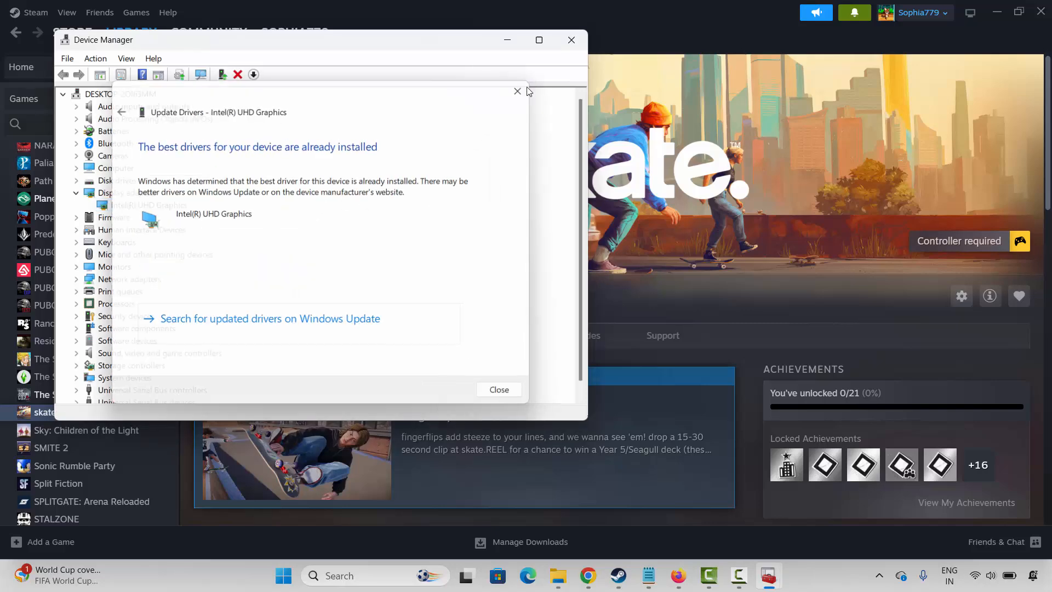
{"action": "left_click", "coordinate": [572, 39]}
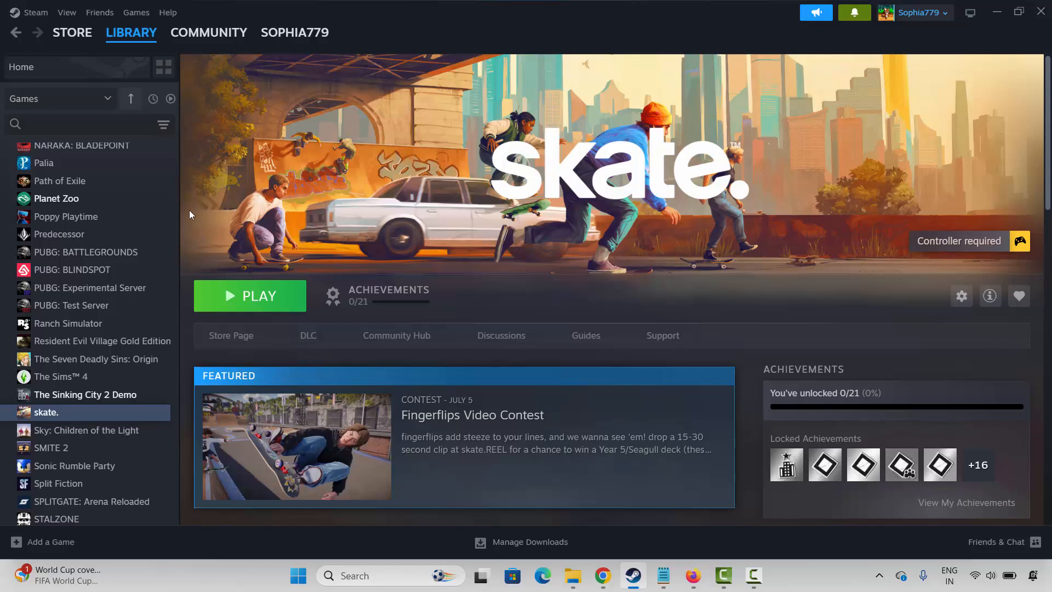
Step: Open the local installation folder of skate. from the Steam library
{"action": "right_click", "coordinate": [67, 415]}
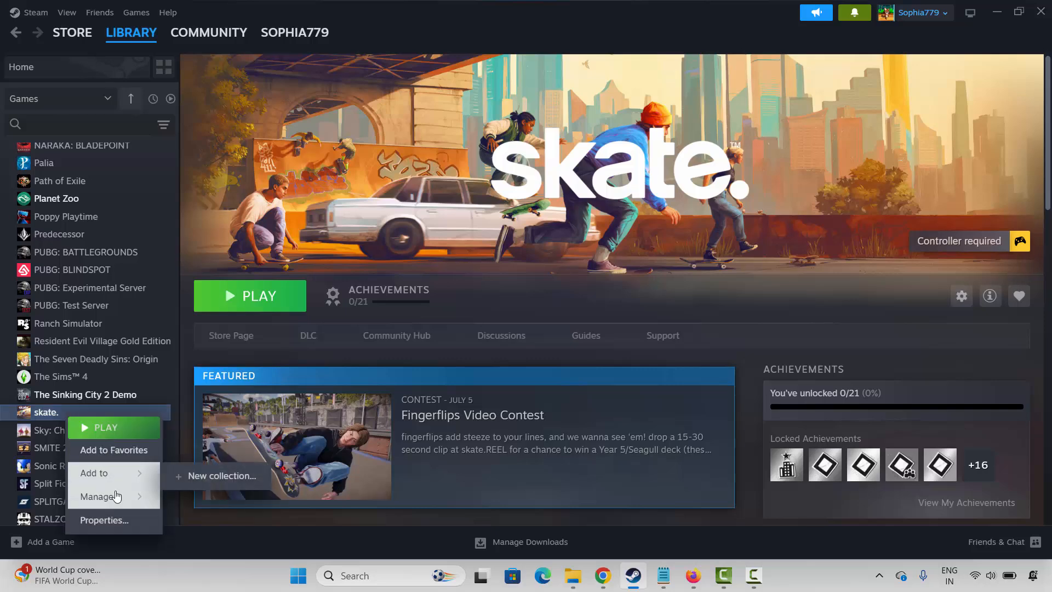
{"action": "mouse_move", "coordinate": [116, 496]}
{"action": "left_click", "coordinate": [222, 378]}
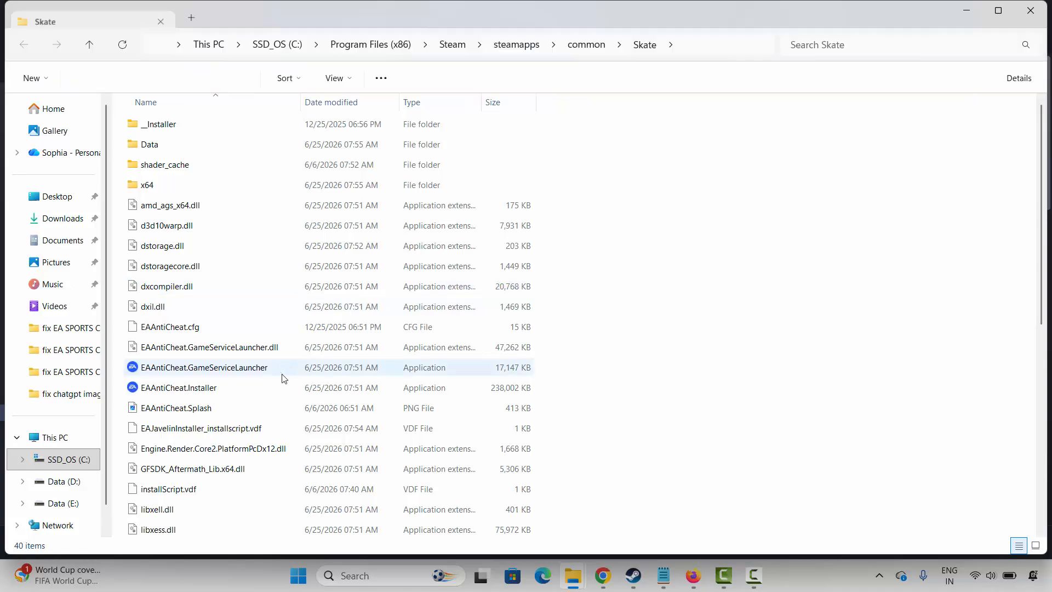
Step: Set the Skate application's compatibility properties to run as administrator and in compatibility mode for Windows 7
{"action": "scroll", "coordinate": [219, 447], "scroll_direction": "down", "scroll_amount": 6}
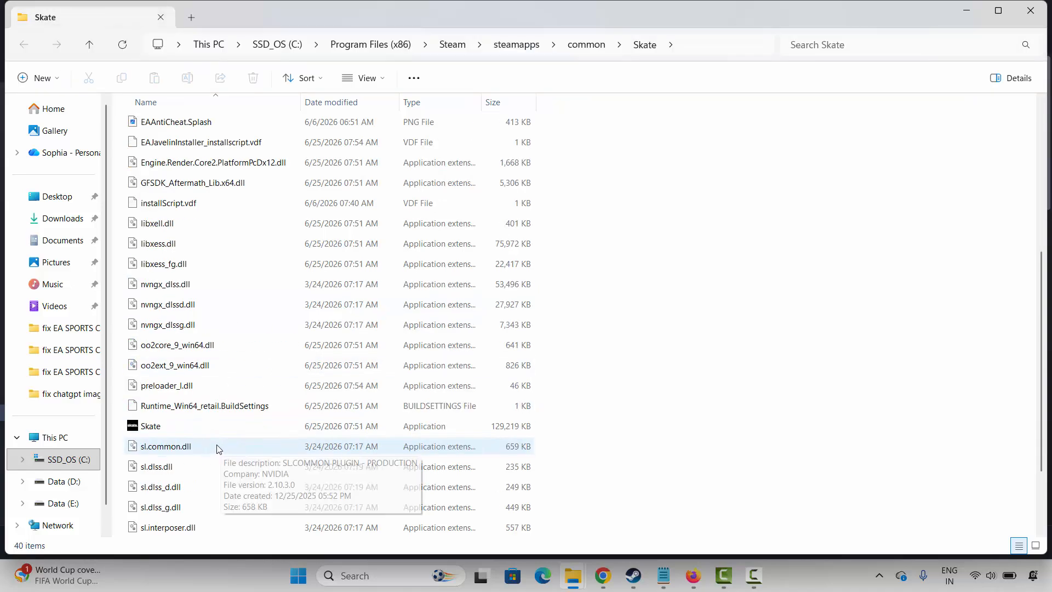
{"action": "left_click", "coordinate": [144, 327]}
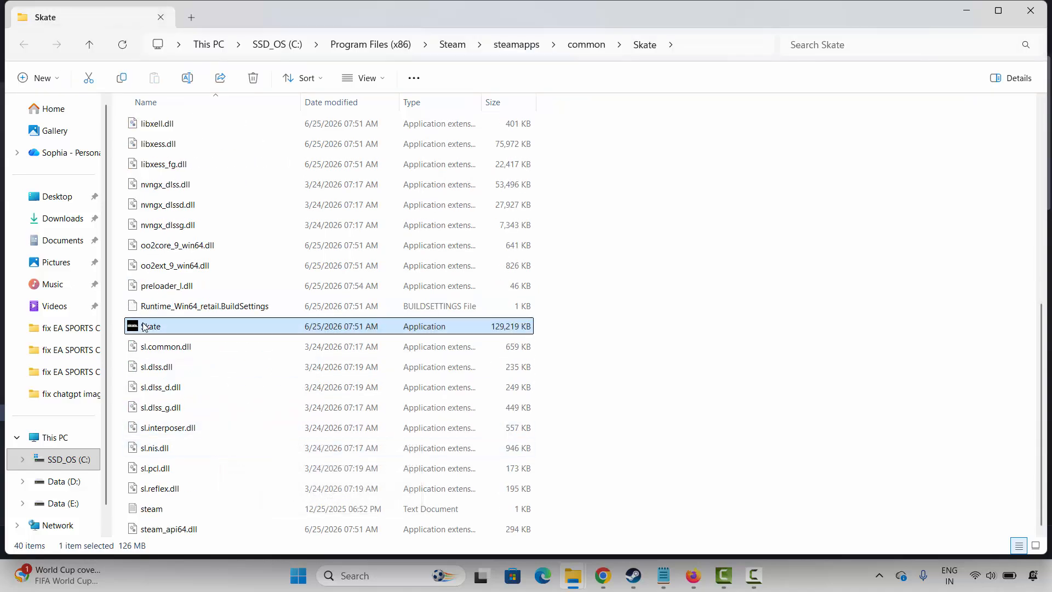
{"action": "right_click", "coordinate": [144, 326]}
{"action": "left_click", "coordinate": [195, 406]}
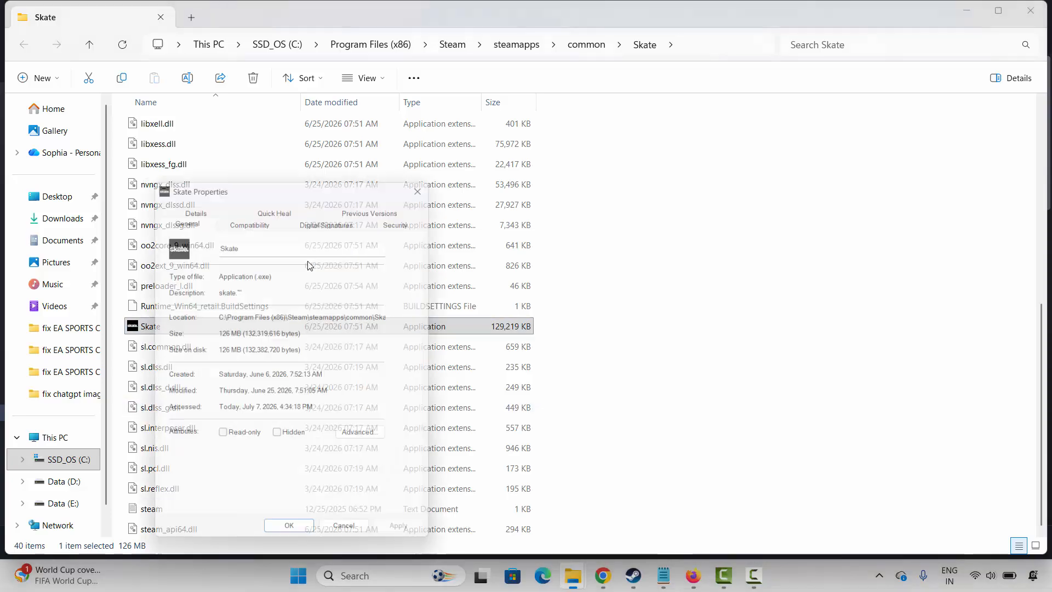
{"action": "left_click", "coordinate": [243, 219]}
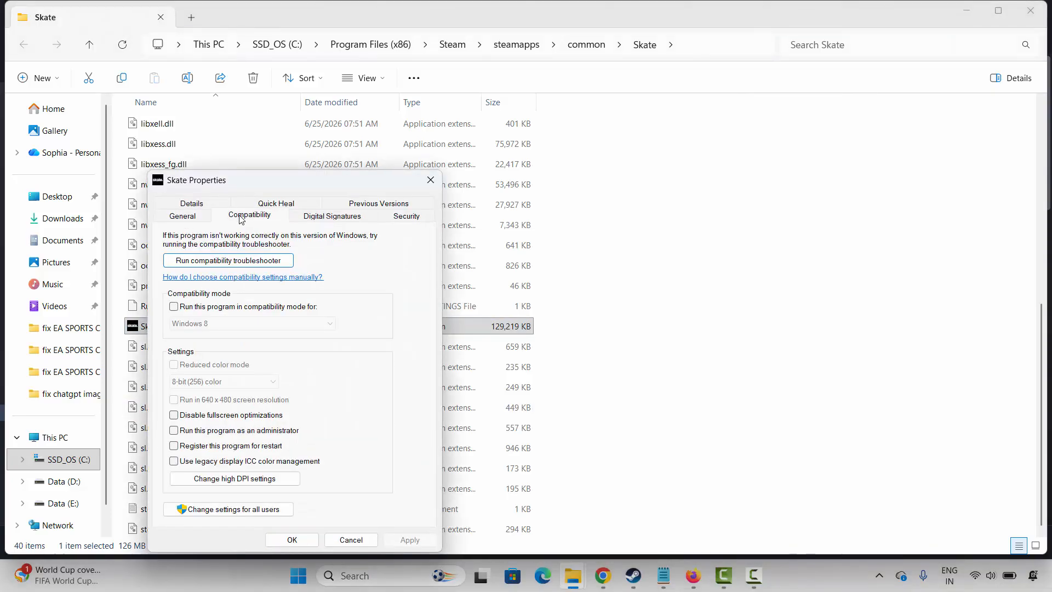
{"action": "left_click", "coordinate": [174, 431]}
{"action": "left_click", "coordinate": [231, 308]}
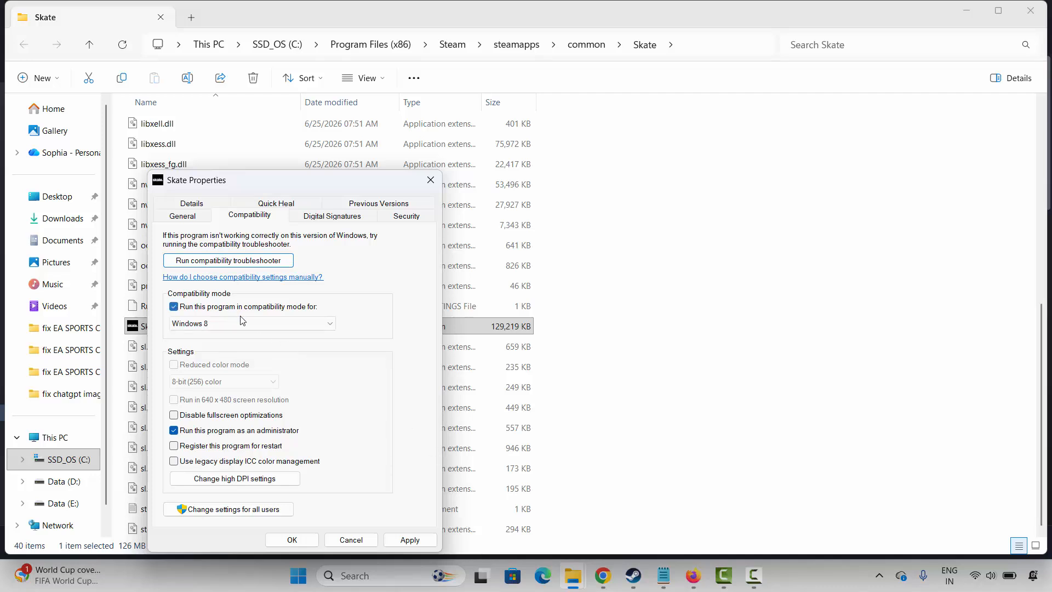
{"action": "left_click", "coordinate": [327, 324]}
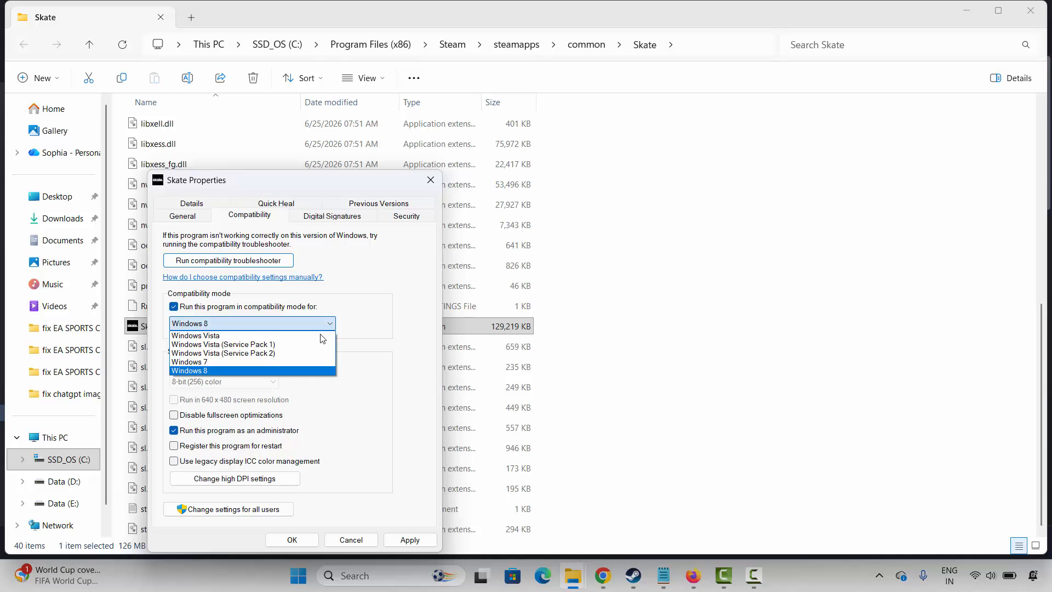
{"action": "left_click", "coordinate": [316, 361]}
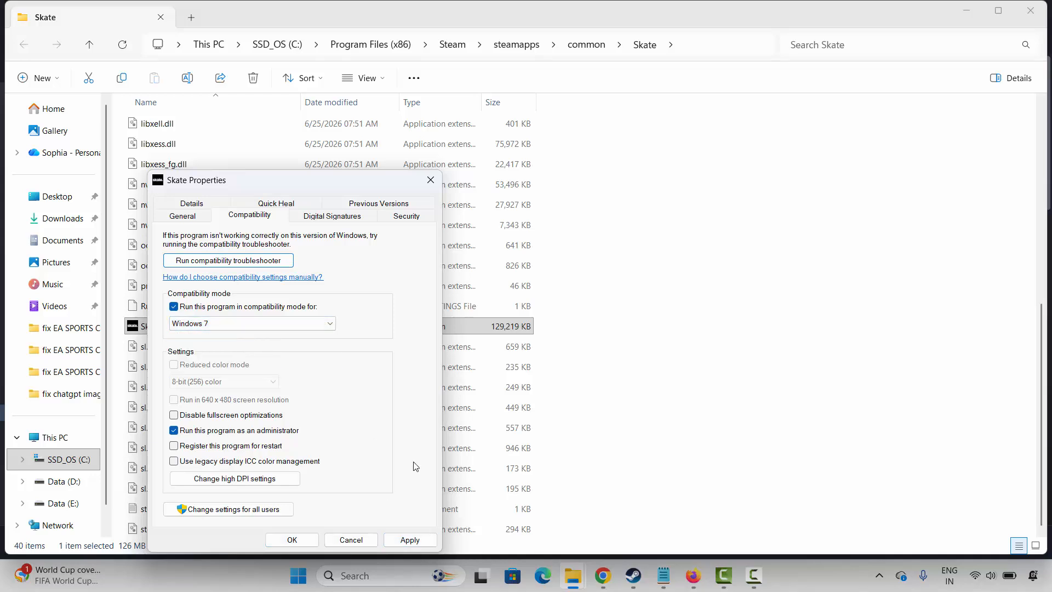
Step: Clear the compatibility mode, fullscreen optimization and administrator options for the Skate application, and close its properties without applying
{"action": "left_click", "coordinate": [254, 416]}
{"action": "left_click", "coordinate": [230, 307]}
{"action": "left_click", "coordinate": [254, 415]}
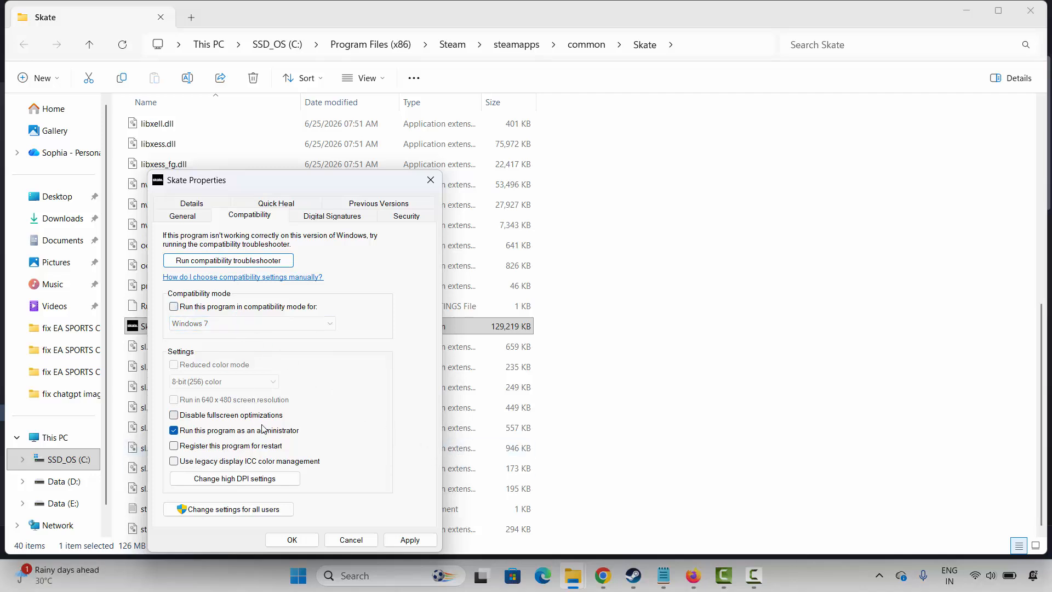
{"action": "left_click", "coordinate": [269, 431]}
{"action": "left_click", "coordinate": [432, 188]}
Step: Switch to Steam, turn the in-game Steam Overlay for skate. on and off again, and close the game's properties
{"action": "key", "text": "alt+Tab"}
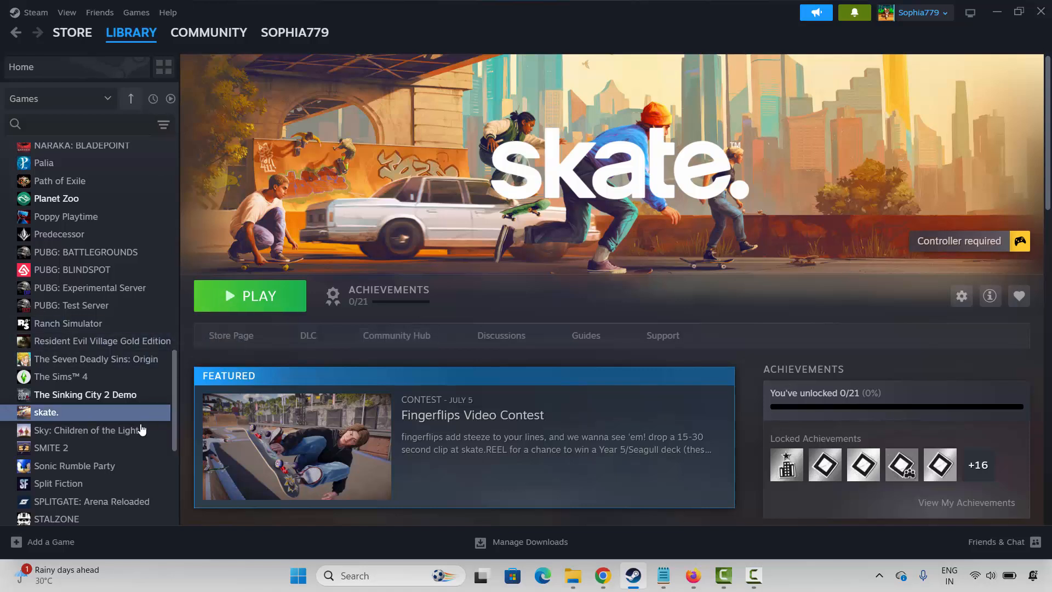
{"action": "right_click", "coordinate": [52, 419]}
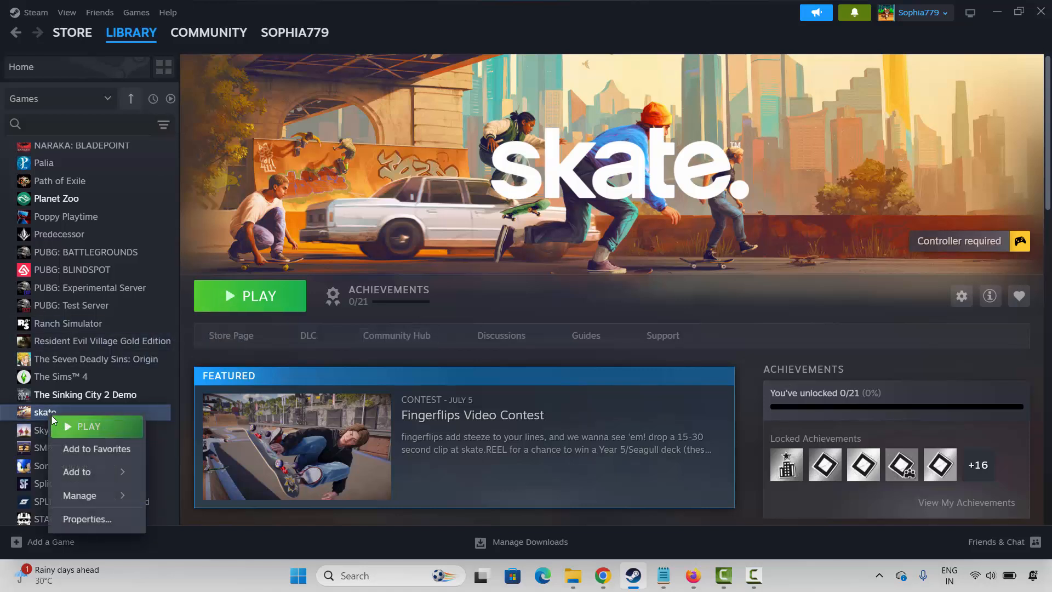
{"action": "left_click", "coordinate": [88, 519]}
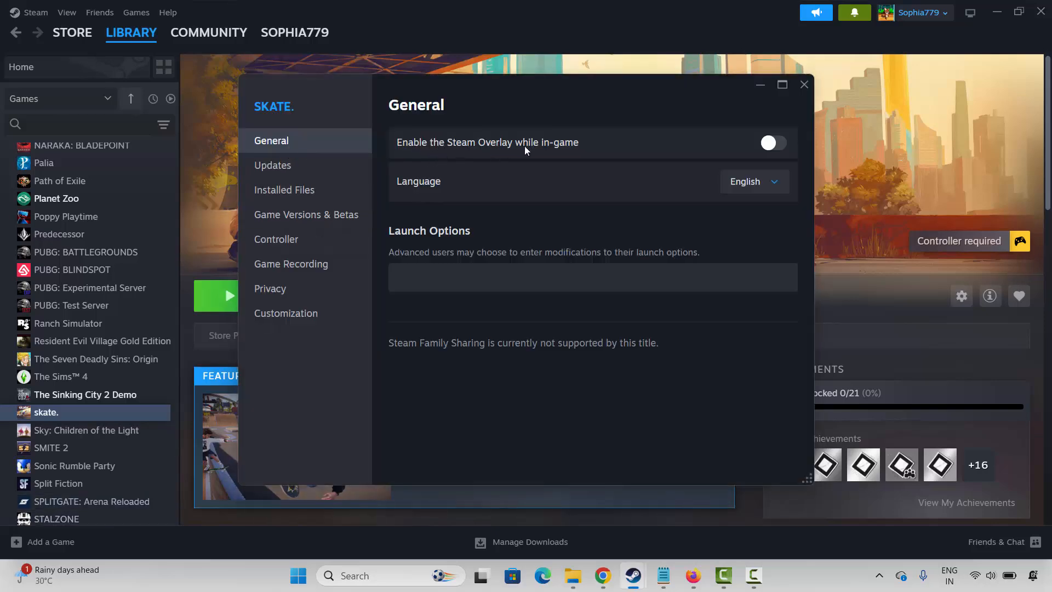
{"action": "left_click", "coordinate": [774, 147]}
{"action": "left_click", "coordinate": [775, 147]}
{"action": "left_click", "coordinate": [804, 85]}
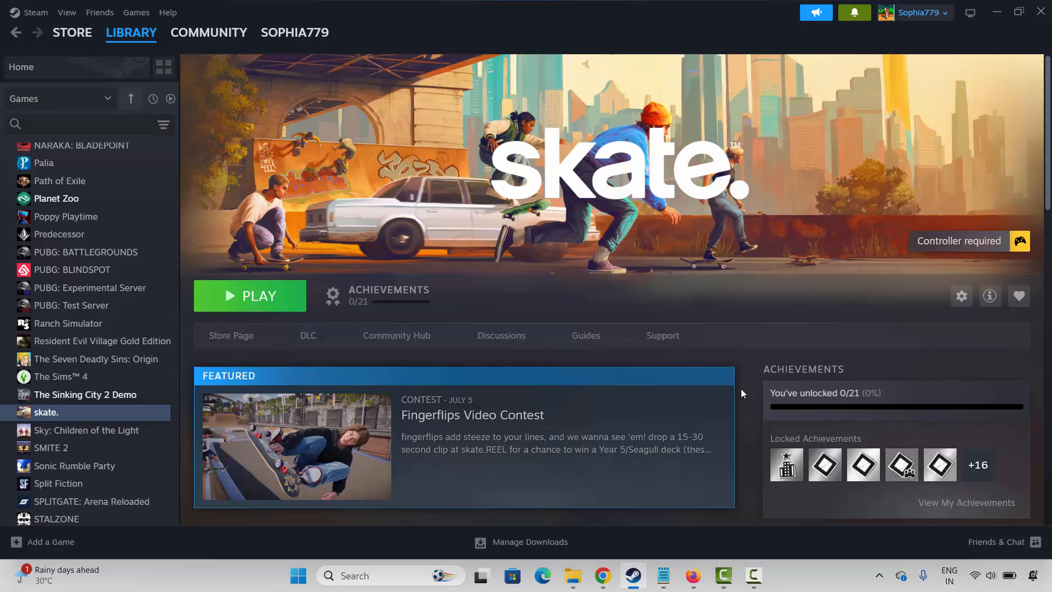
Step: Switch to Windows Security and open the list of apps allowed through the firewall from Firewall & network protection
{"action": "left_click", "coordinate": [350, 576]}
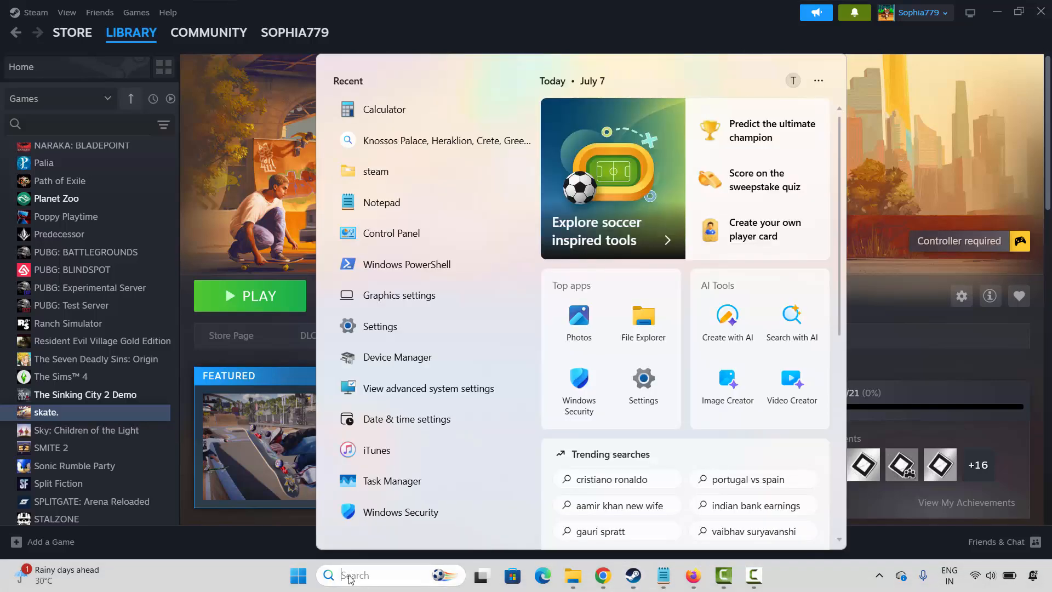
{"action": "left_click", "coordinate": [388, 517]}
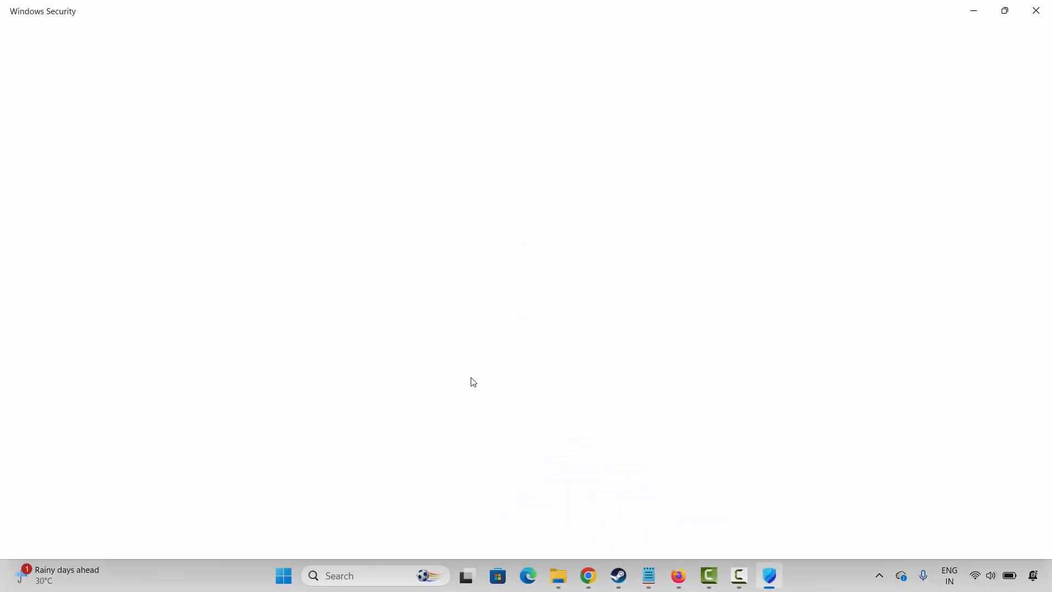
{"action": "left_click", "coordinate": [623, 235]}
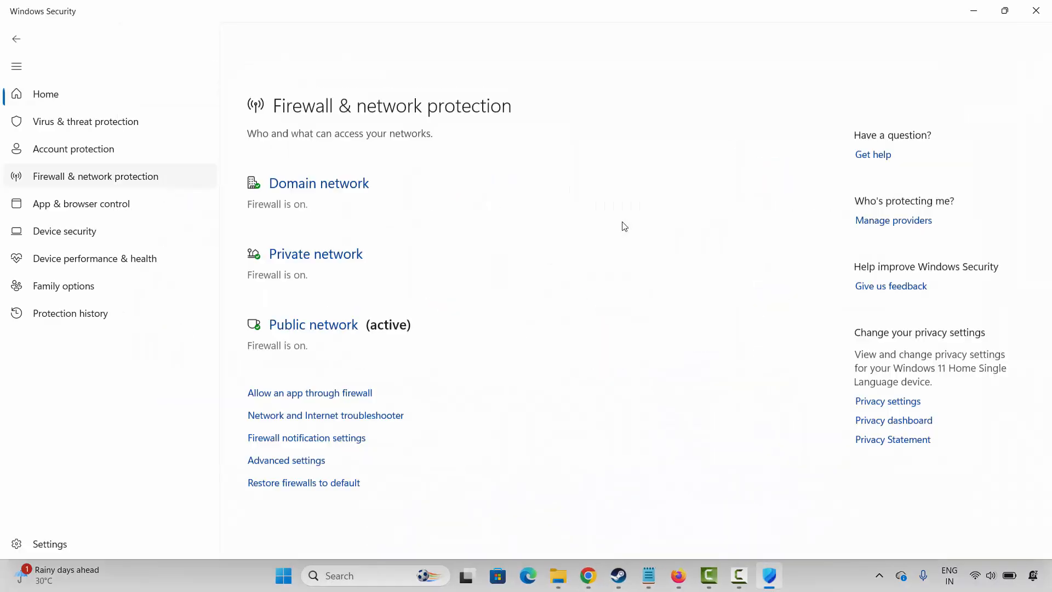
{"action": "left_click", "coordinate": [362, 338]}
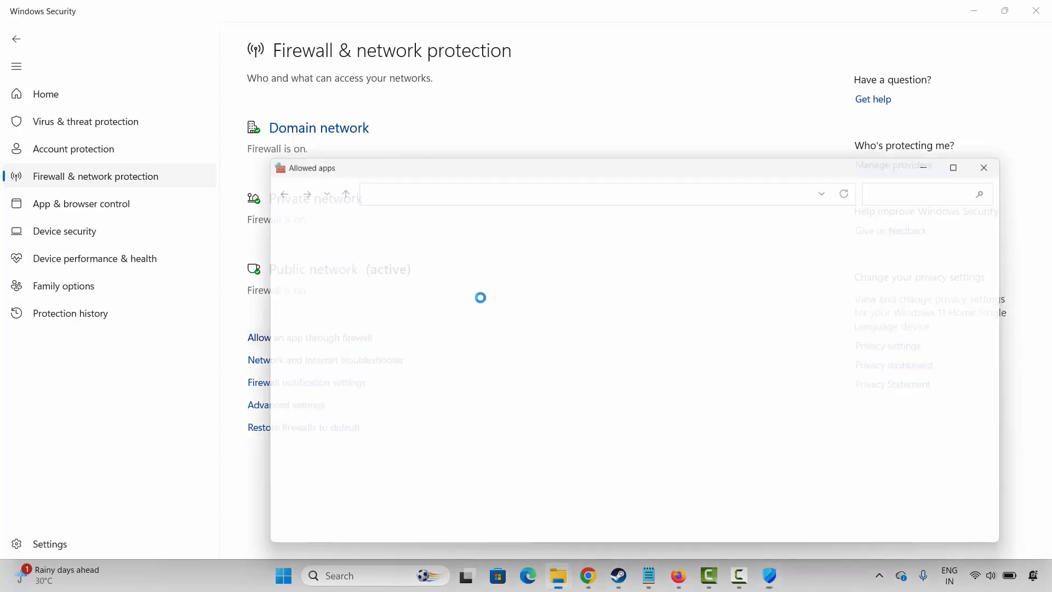
Step: Enable changes to the firewall's allowed apps and look through the list for the skate. entry
{"action": "left_click", "coordinate": [783, 257]}
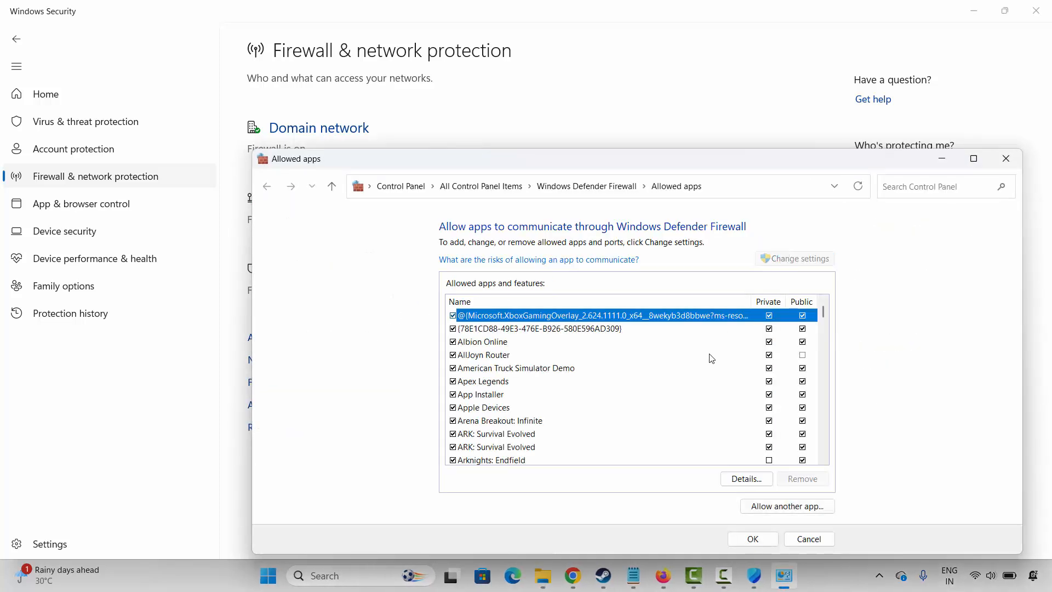
{"action": "scroll", "coordinate": [625, 389], "scroll_direction": "down", "scroll_amount": 20}
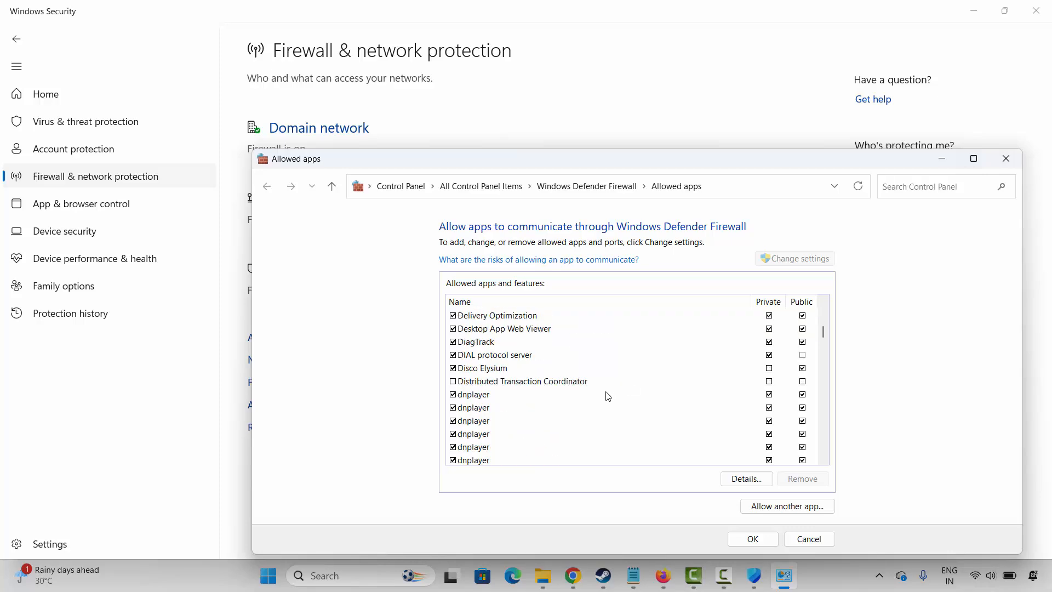
{"action": "scroll", "coordinate": [608, 408], "scroll_direction": "down", "scroll_amount": 20}
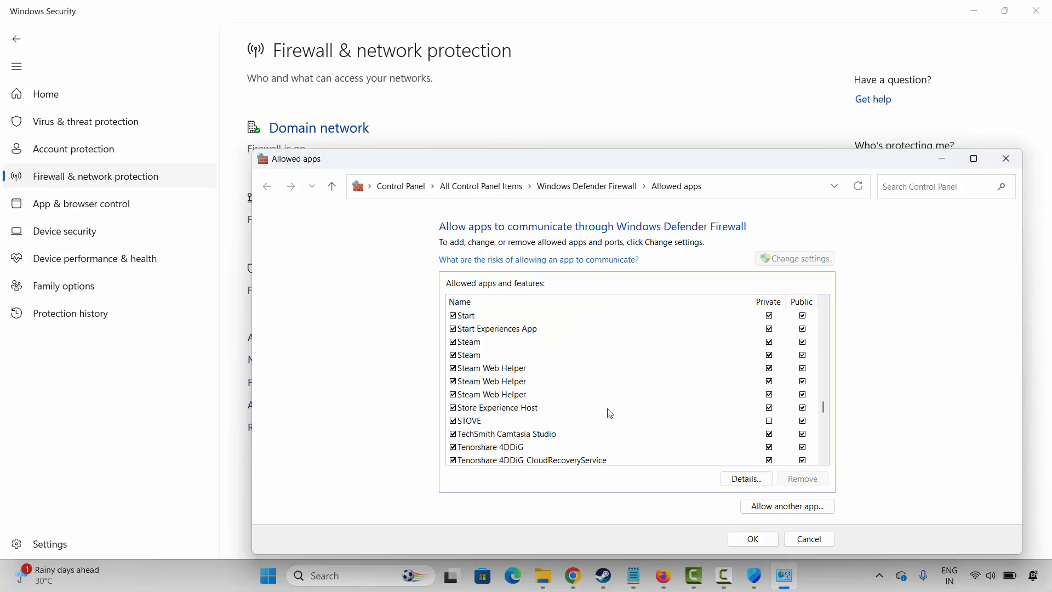
{"action": "scroll", "coordinate": [729, 416], "scroll_direction": "up", "scroll_amount": 2}
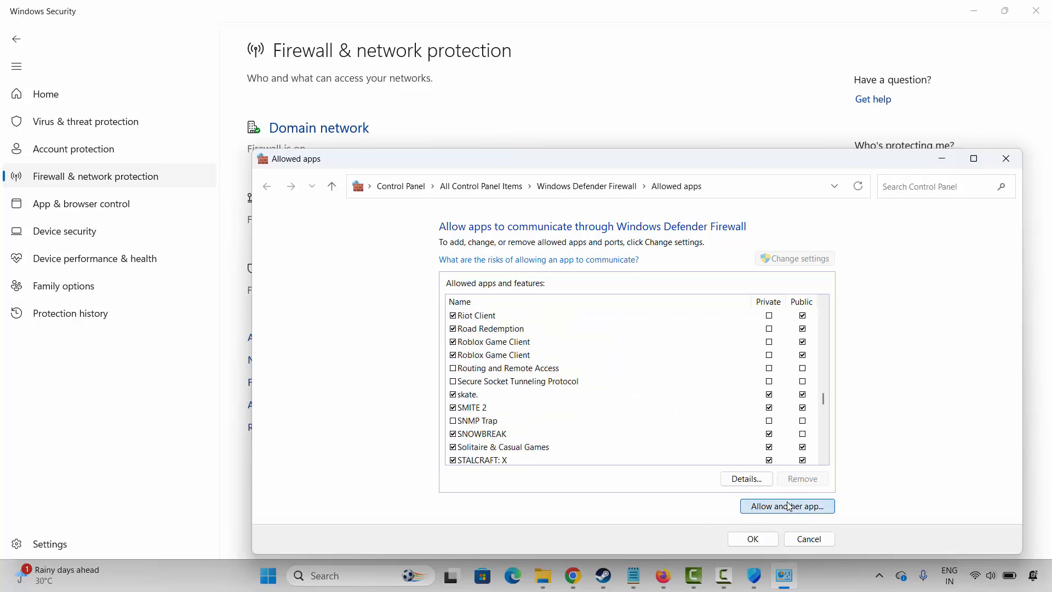
Step: Browse for another app to allow through the firewall, select the ProjectRF application, and cancel without adding it
{"action": "left_click", "coordinate": [789, 506]}
{"action": "left_click", "coordinate": [739, 432]}
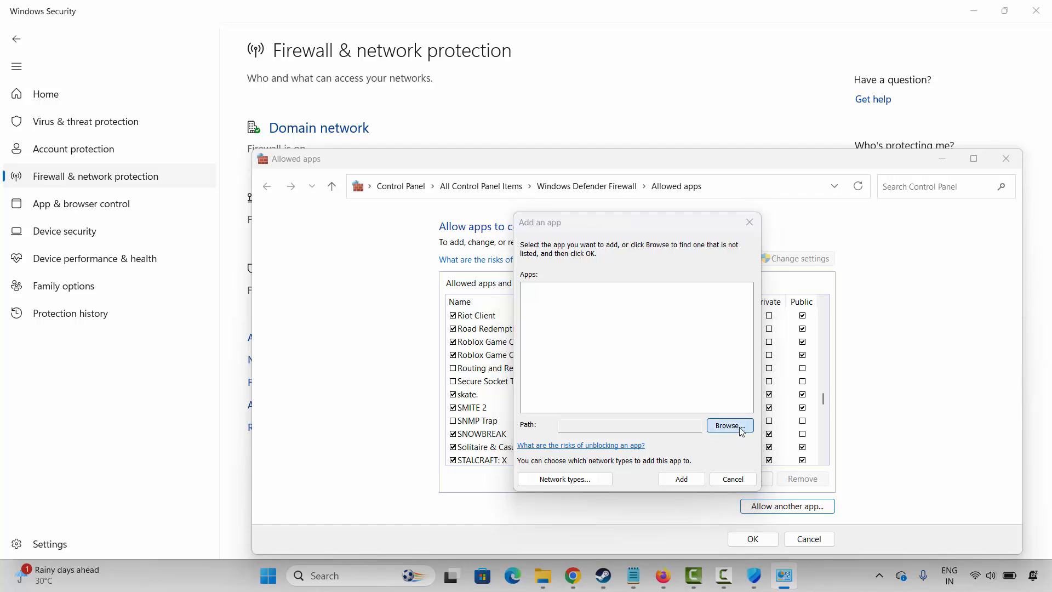
{"action": "left_click", "coordinate": [667, 339]}
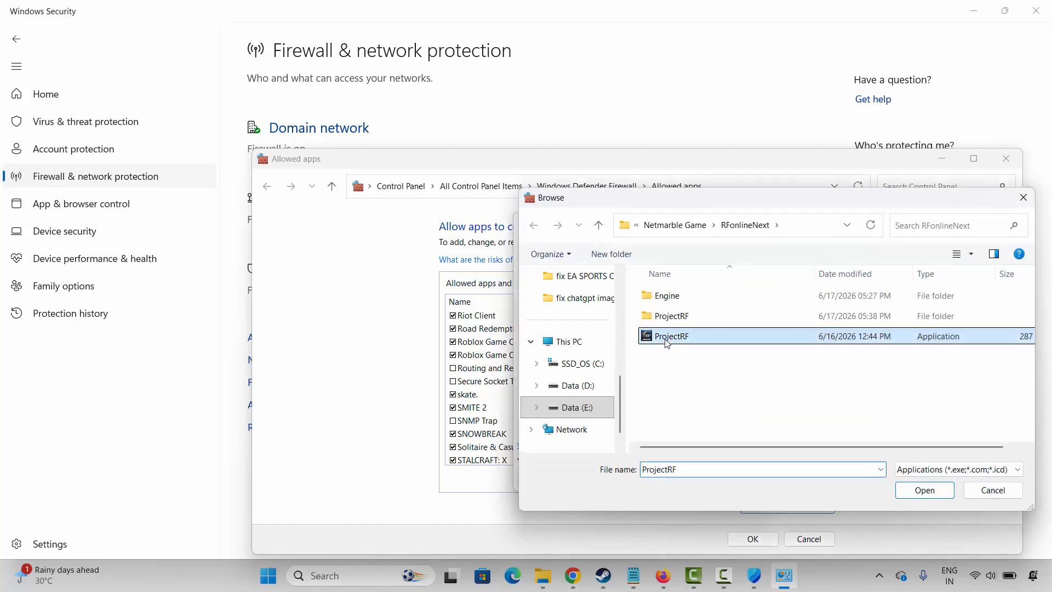
{"action": "left_click", "coordinate": [993, 490]}
{"action": "left_click", "coordinate": [735, 481]}
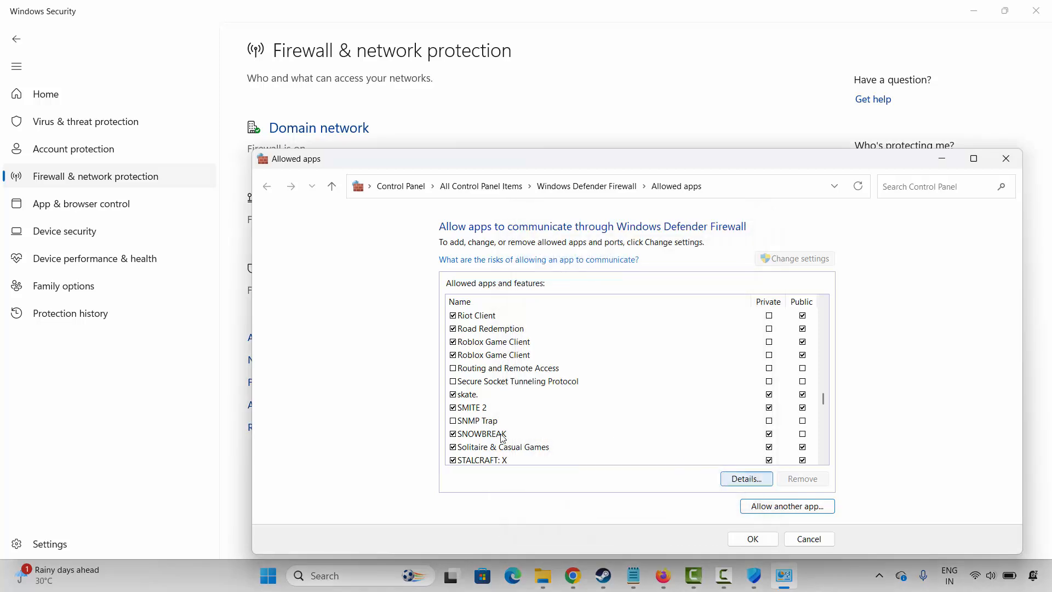
Step: Select skate. in the allowed apps list, confirm the list, and close Windows Security
{"action": "left_click", "coordinate": [470, 397]}
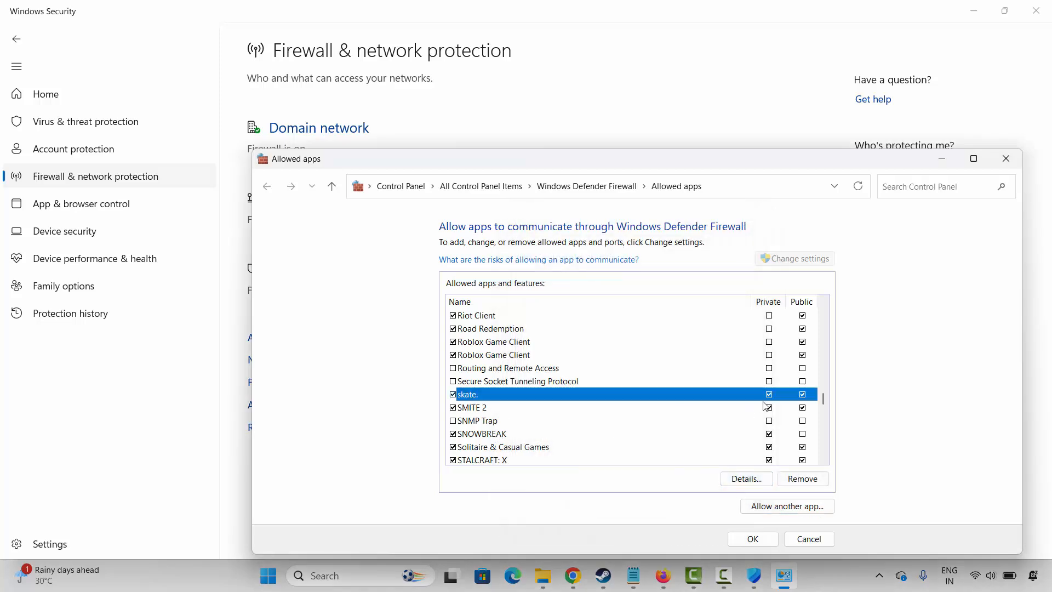
{"action": "left_click", "coordinate": [766, 539]}
{"action": "left_click", "coordinate": [1036, 10]}
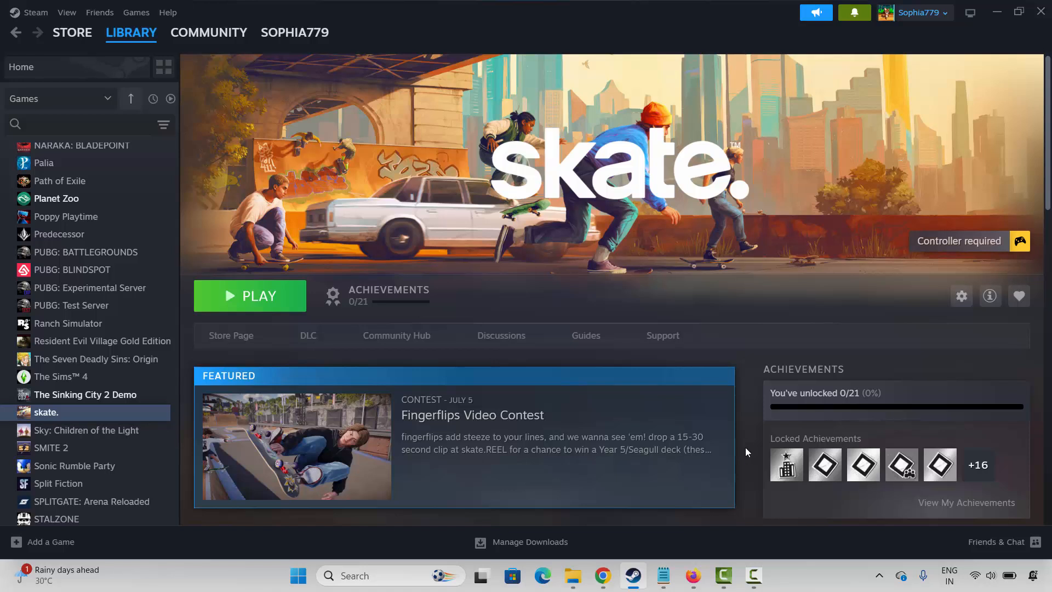
Step: Open System Configuration by running msconfig and hide all Microsoft services in its services list
{"action": "key", "text": "super+r"}
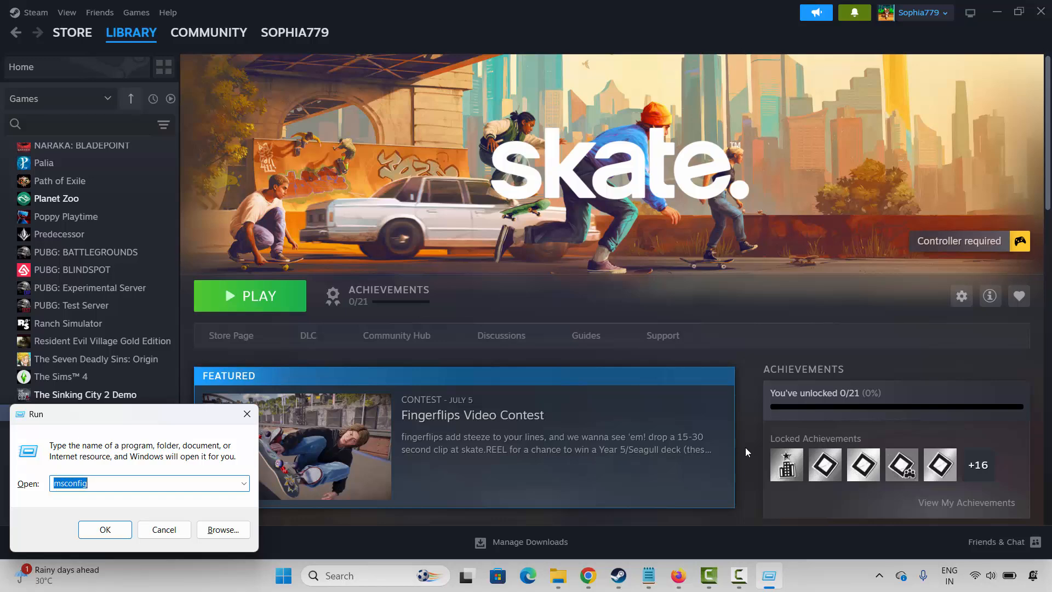
{"action": "key", "text": "Return"}
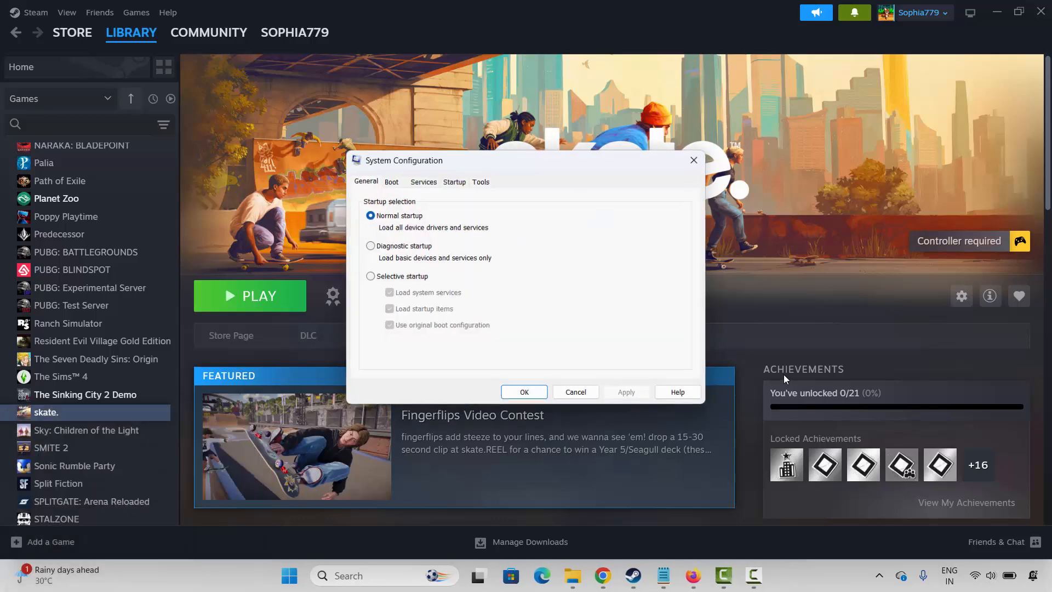
{"action": "left_click", "coordinate": [428, 181]}
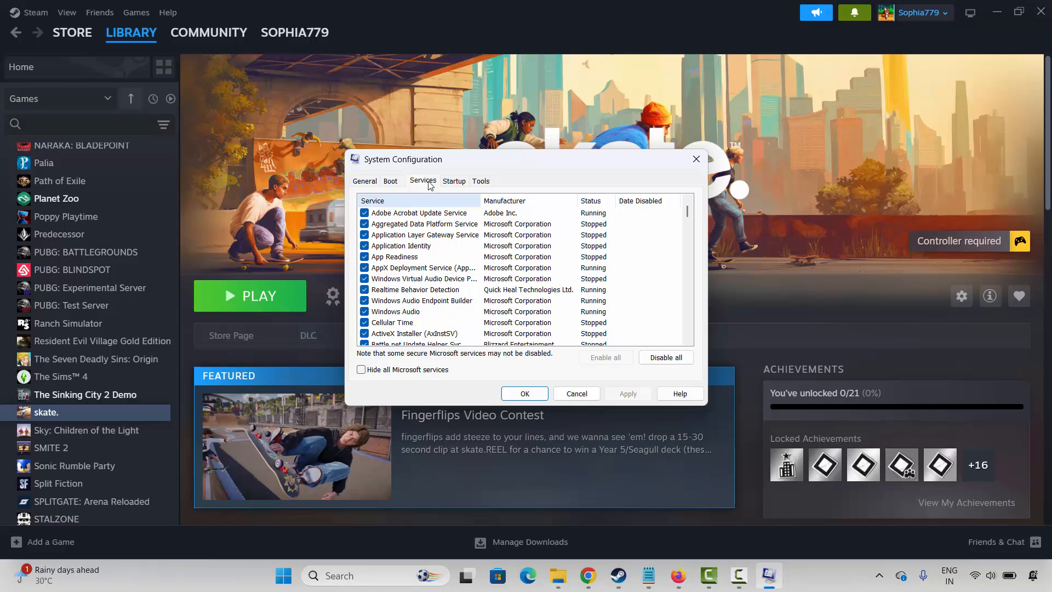
{"action": "left_click", "coordinate": [362, 371]}
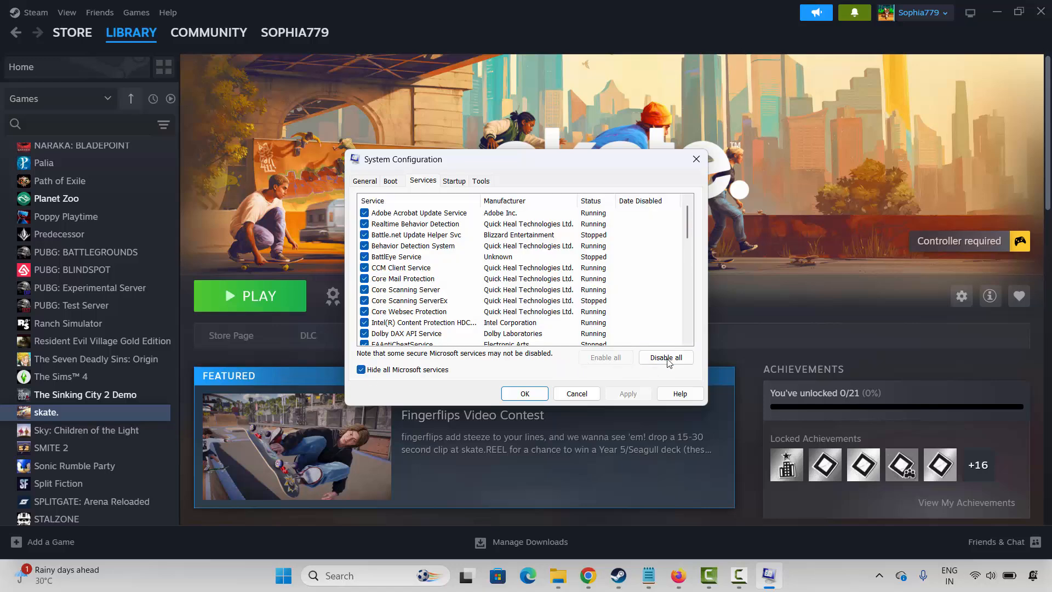
Step: Review the startup apps in Task Manager from System Configuration, select RiotClientServices, close Task Manager and cancel System Configuration
{"action": "left_click", "coordinate": [453, 183]}
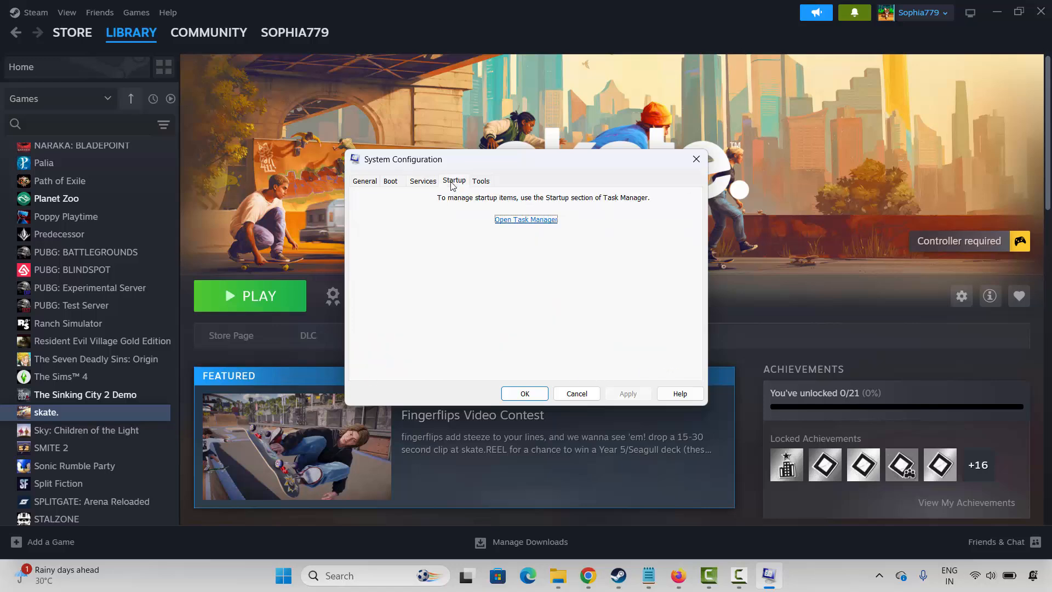
{"action": "left_click", "coordinate": [519, 221]}
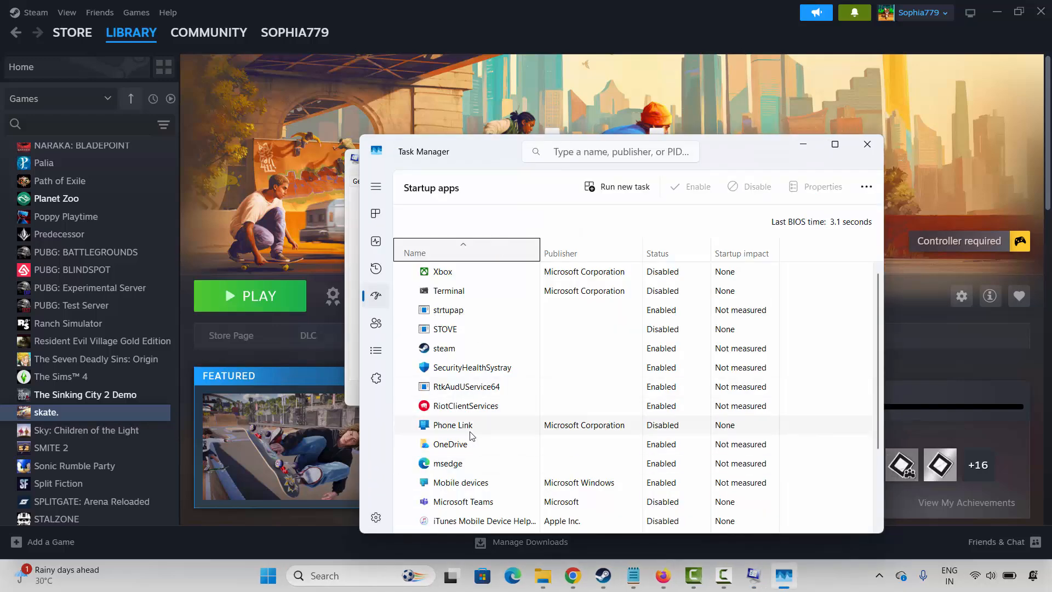
{"action": "scroll", "coordinate": [472, 417], "scroll_direction": "down", "scroll_amount": 1}
{"action": "scroll", "coordinate": [464, 424], "scroll_direction": "up", "scroll_amount": 1}
{"action": "left_click", "coordinate": [502, 410]}
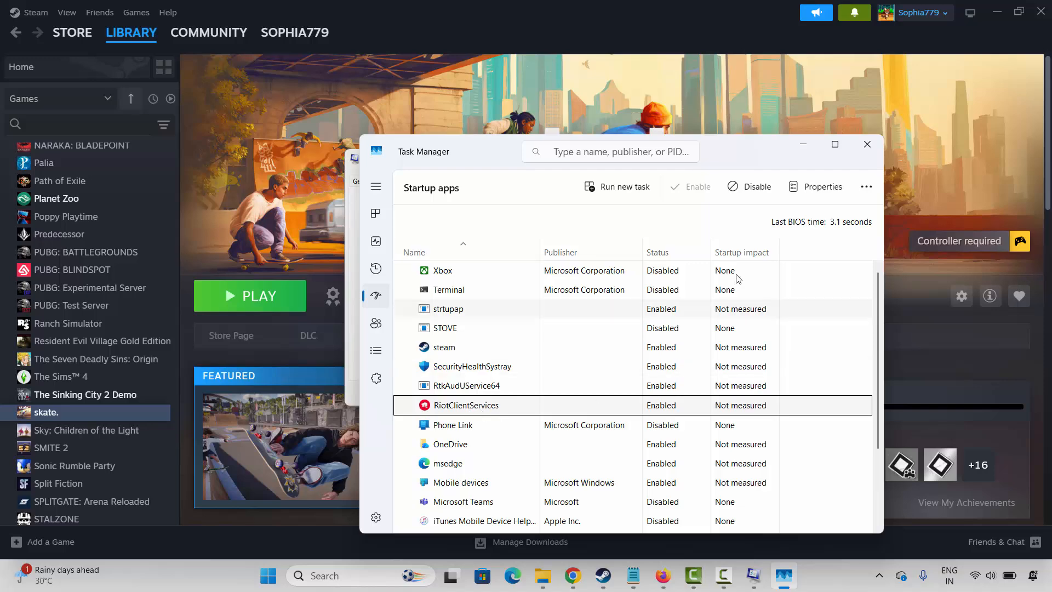
{"action": "left_click", "coordinate": [868, 144]}
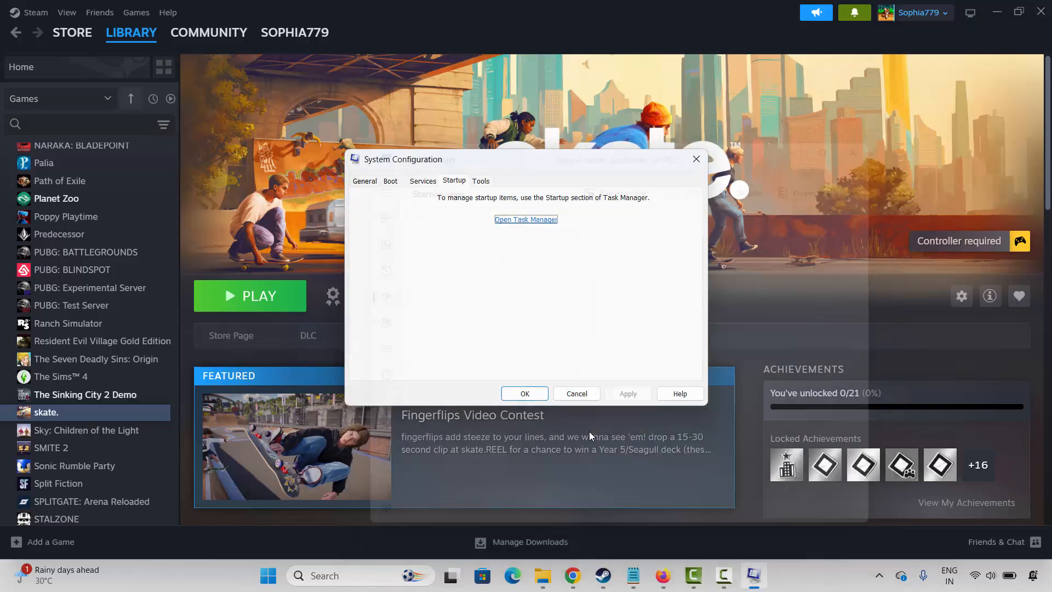
{"action": "left_click", "coordinate": [575, 395]}
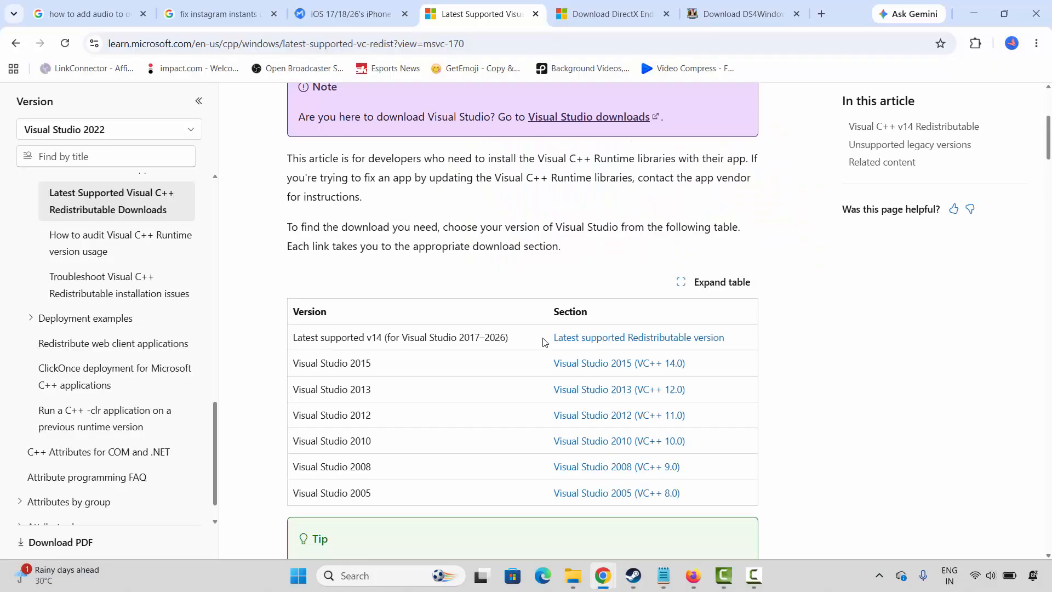
Step: Download the latest supported X86 package, vc_redist.x86.exe, from the Microsoft Visual C++ Redistributable page
{"action": "scroll", "coordinate": [544, 343], "scroll_direction": "up", "scroll_amount": 4}
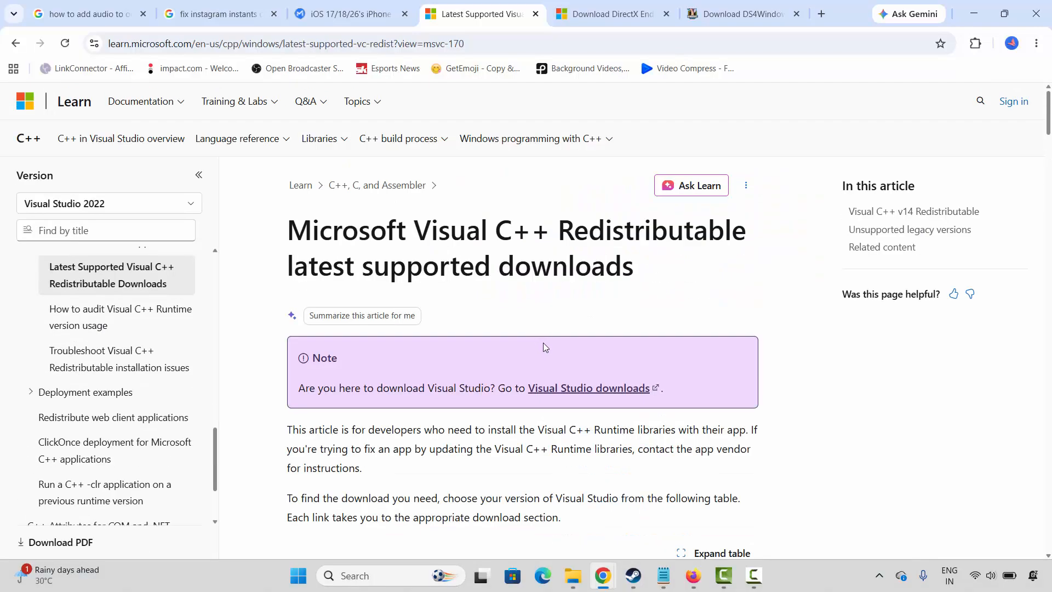
{"action": "scroll", "coordinate": [547, 351], "scroll_direction": "down", "scroll_amount": 15}
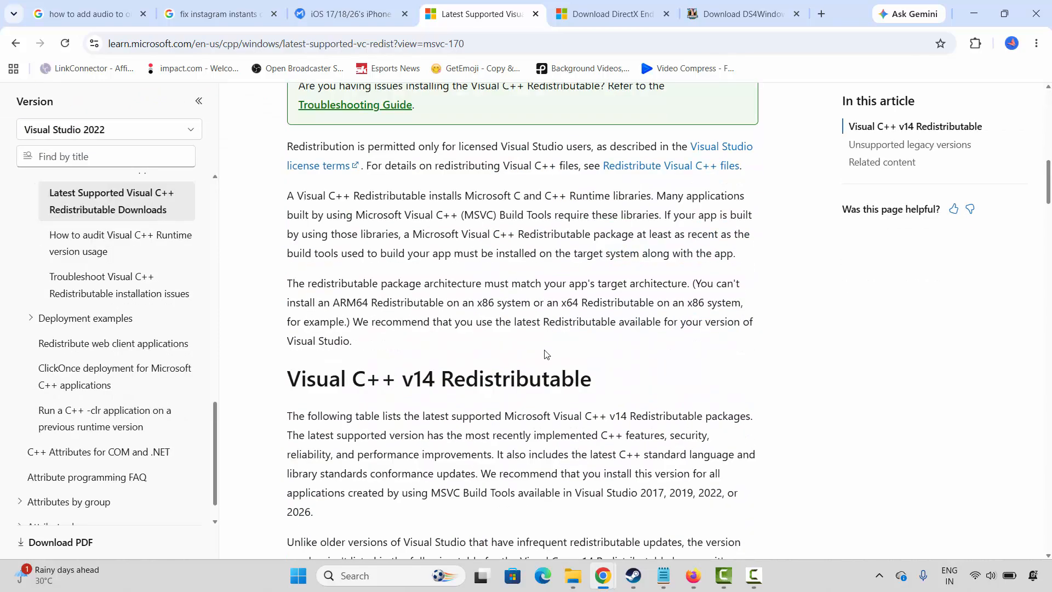
{"action": "scroll", "coordinate": [545, 353], "scroll_direction": "down", "scroll_amount": 4}
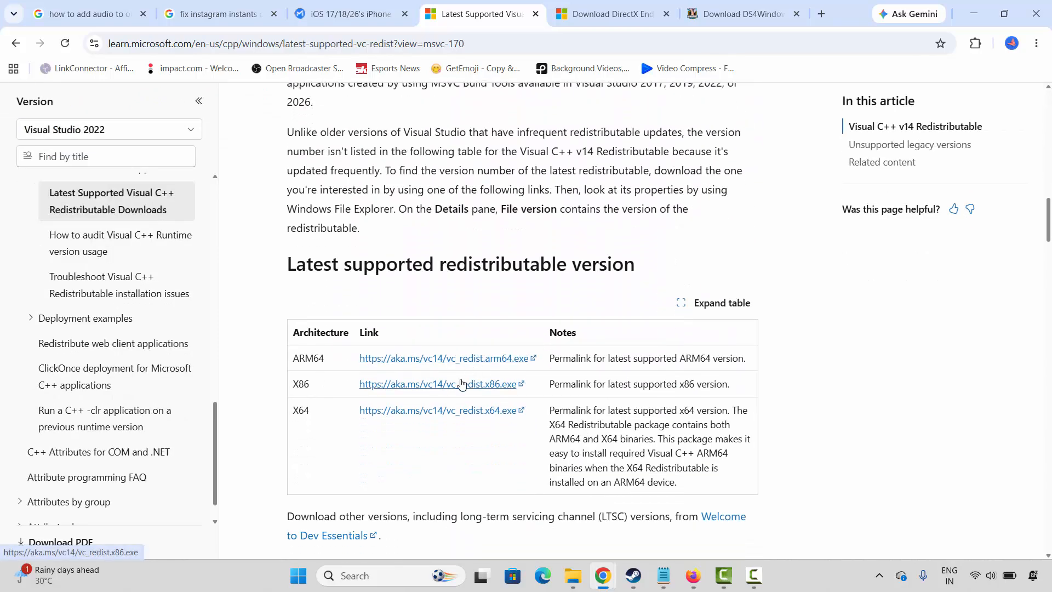
{"action": "left_click", "coordinate": [465, 384]}
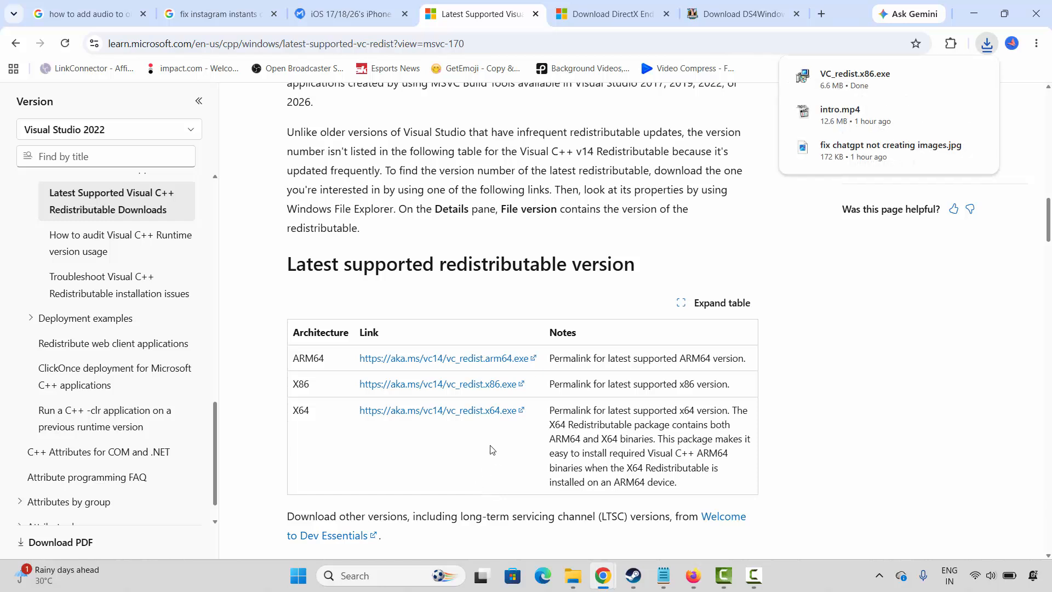
Step: Run the downloaded VC_redist.x86.exe, repair the Visual C++ v14 Redistributable (x86) installation, and close the setup
{"action": "left_click", "coordinate": [866, 77]}
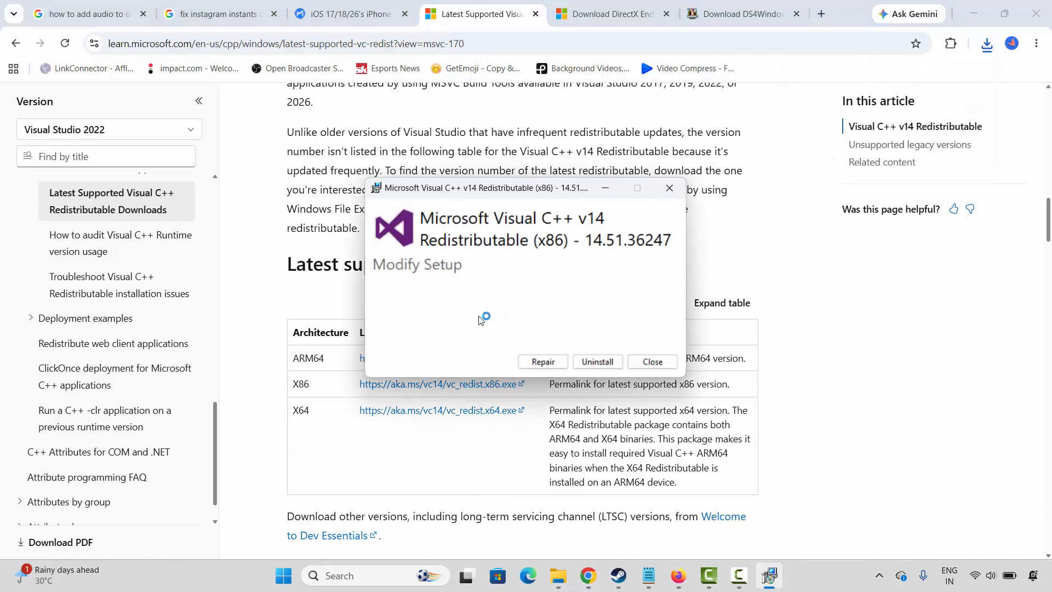
{"action": "left_click", "coordinate": [542, 362]}
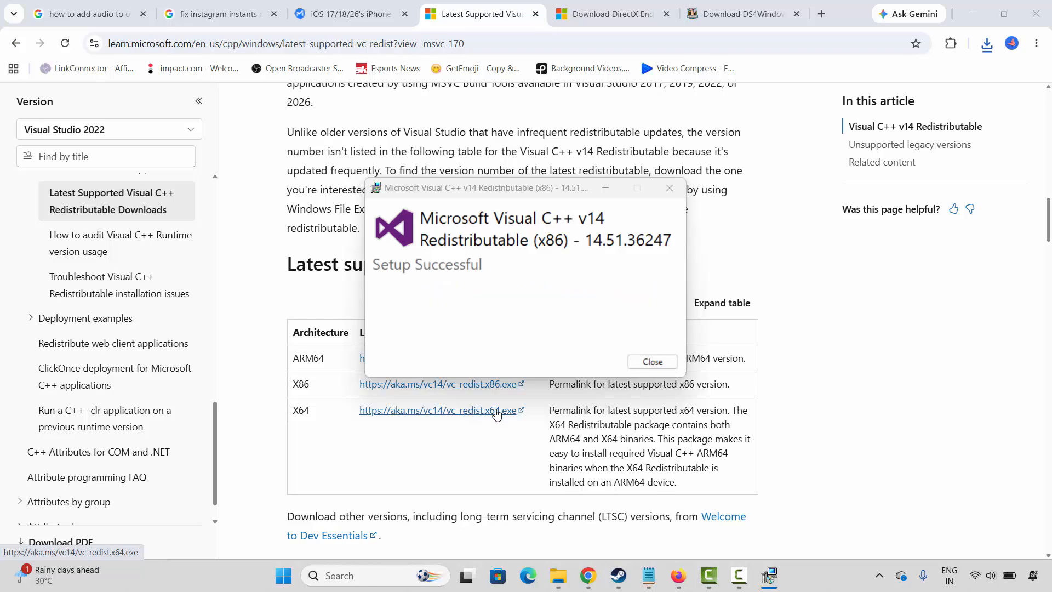
{"action": "left_click", "coordinate": [653, 362]}
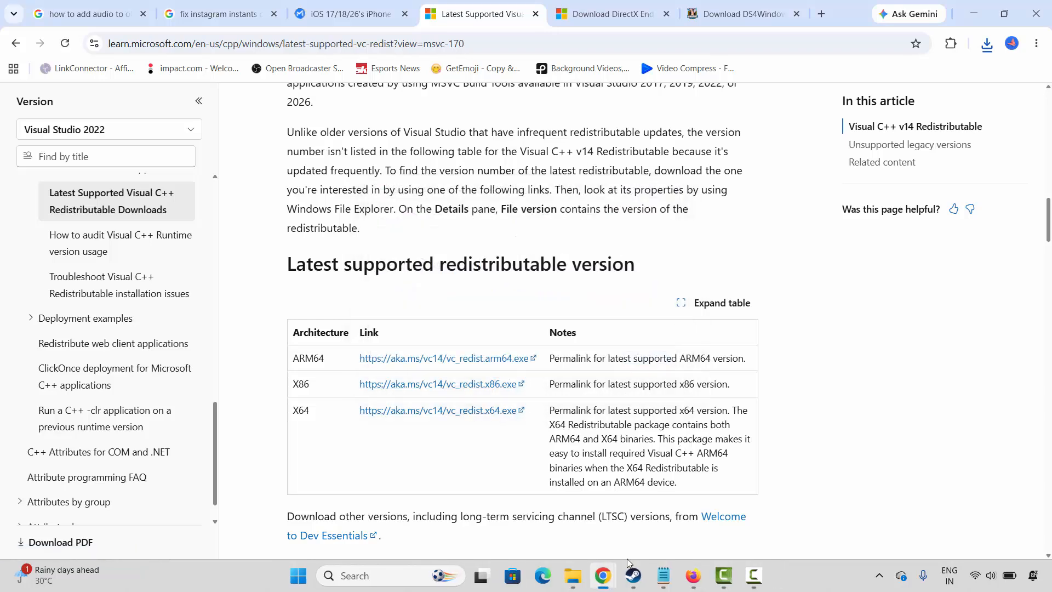
Step: Switch to Steam, go to the launch options in the general properties of skate., and close the properties without entering anything
{"action": "left_click", "coordinate": [632, 574]}
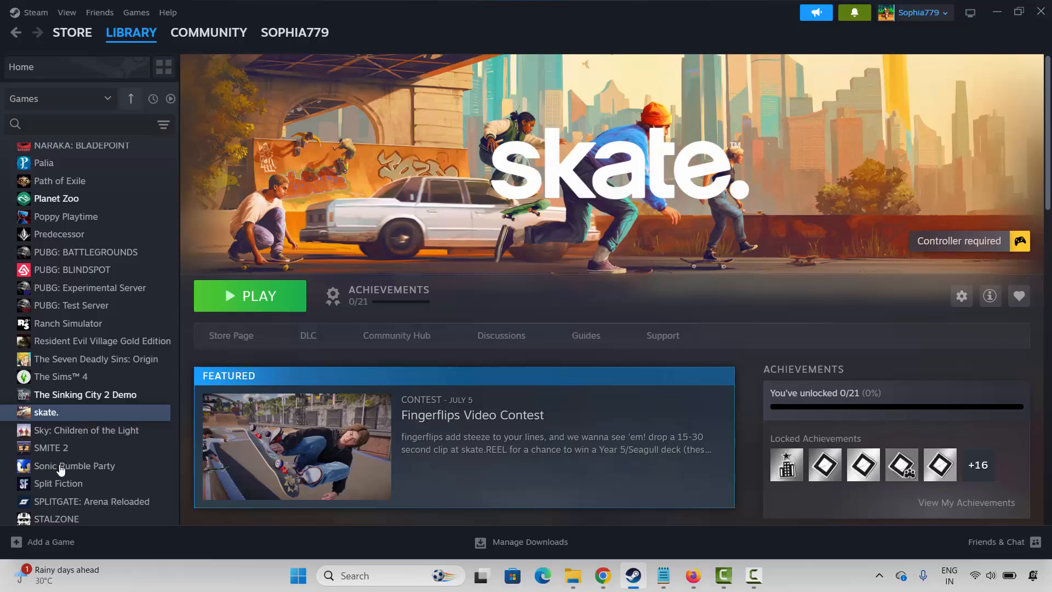
{"action": "right_click", "coordinate": [48, 413]}
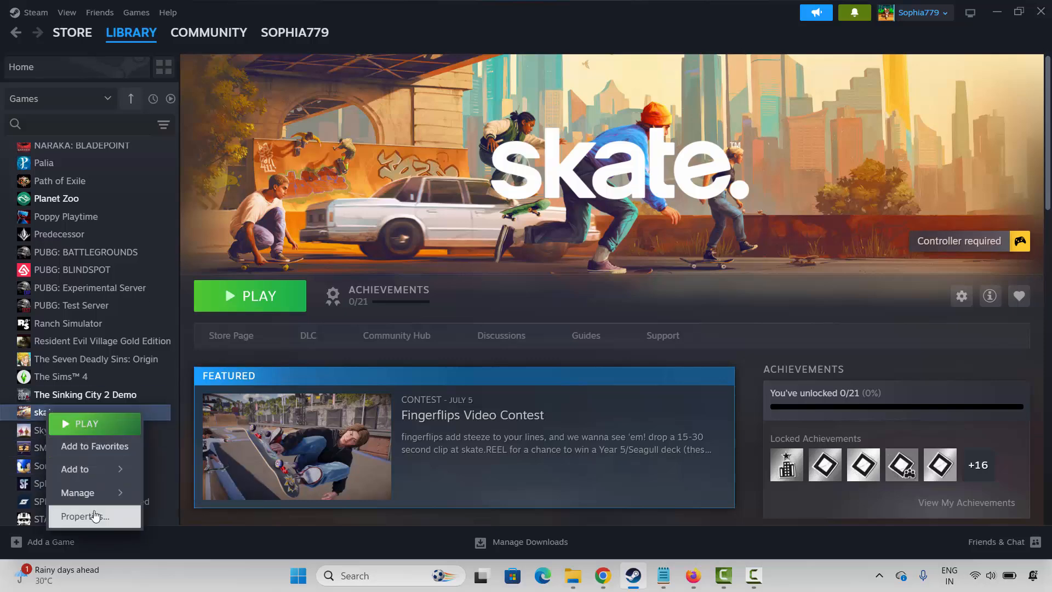
{"action": "left_click", "coordinate": [95, 516]}
{"action": "left_click", "coordinate": [447, 273]}
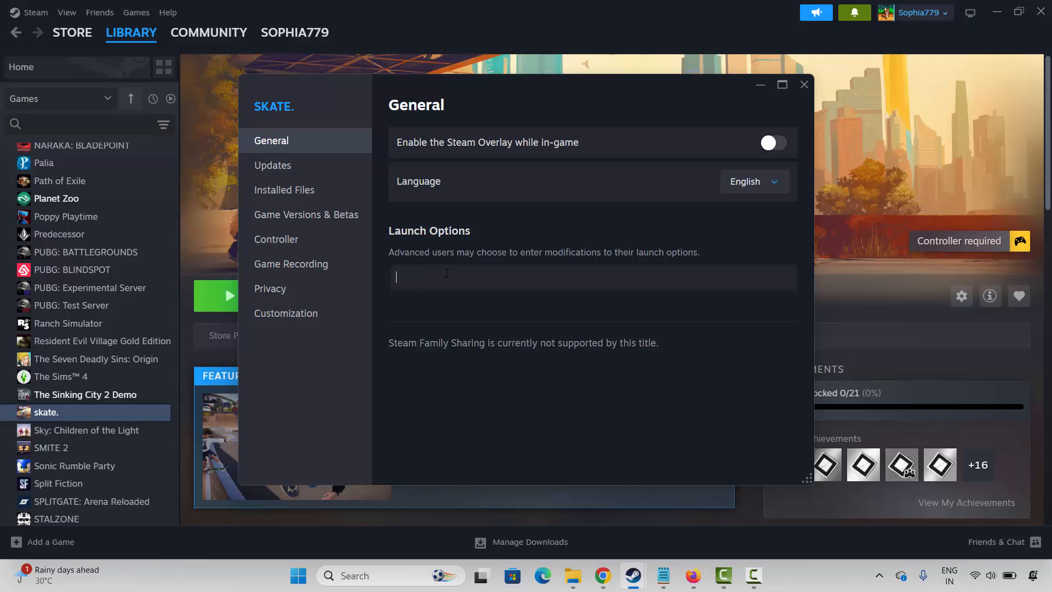
{"action": "left_click", "coordinate": [805, 85]}
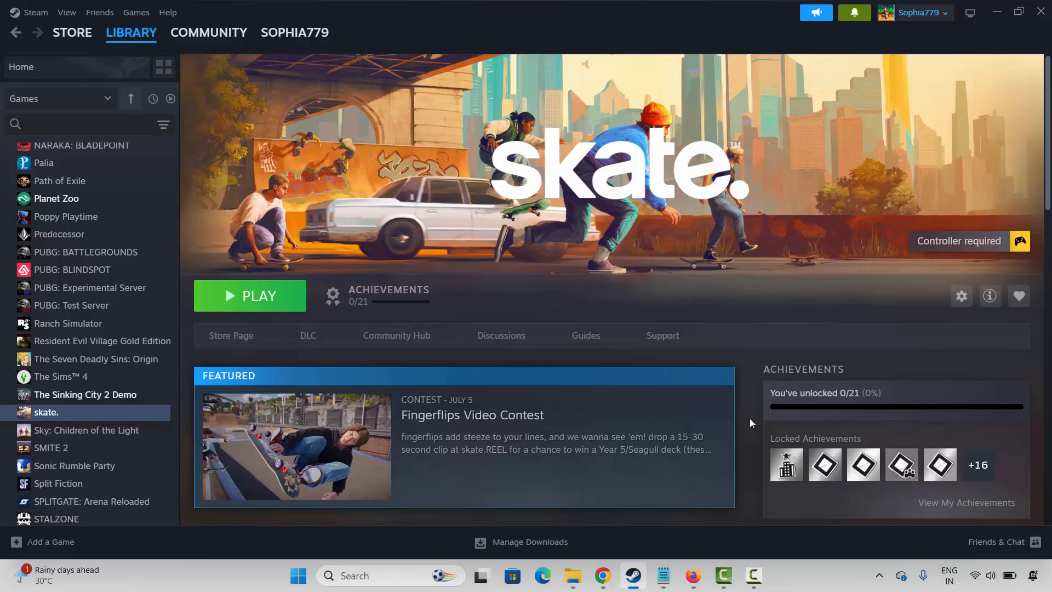
Step: Open Windows Settings, check for updates in Windows Update, and close Settings
{"action": "left_click", "coordinate": [381, 576]}
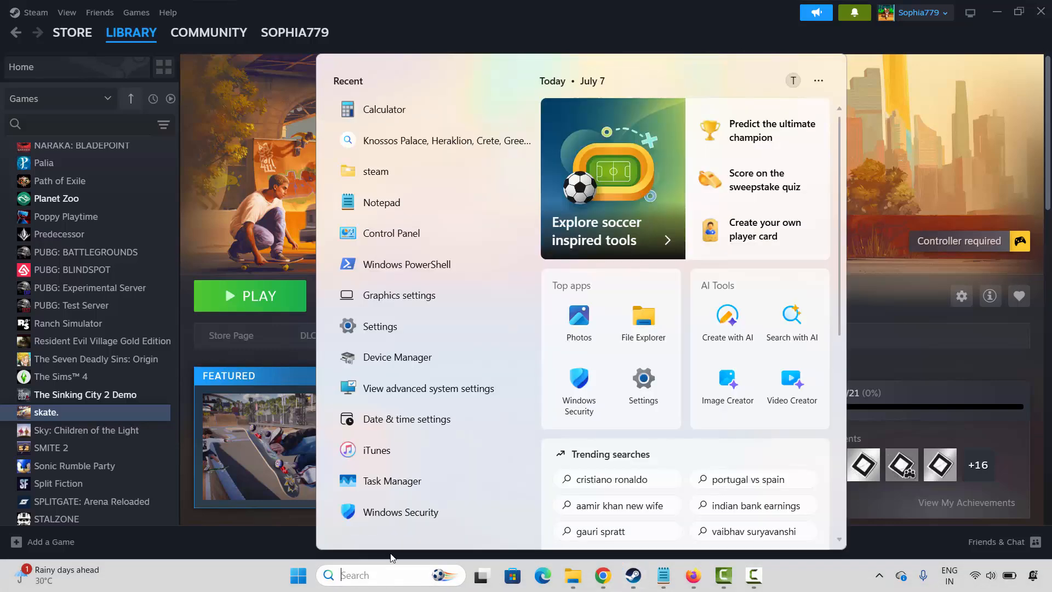
{"action": "left_click", "coordinate": [387, 336]}
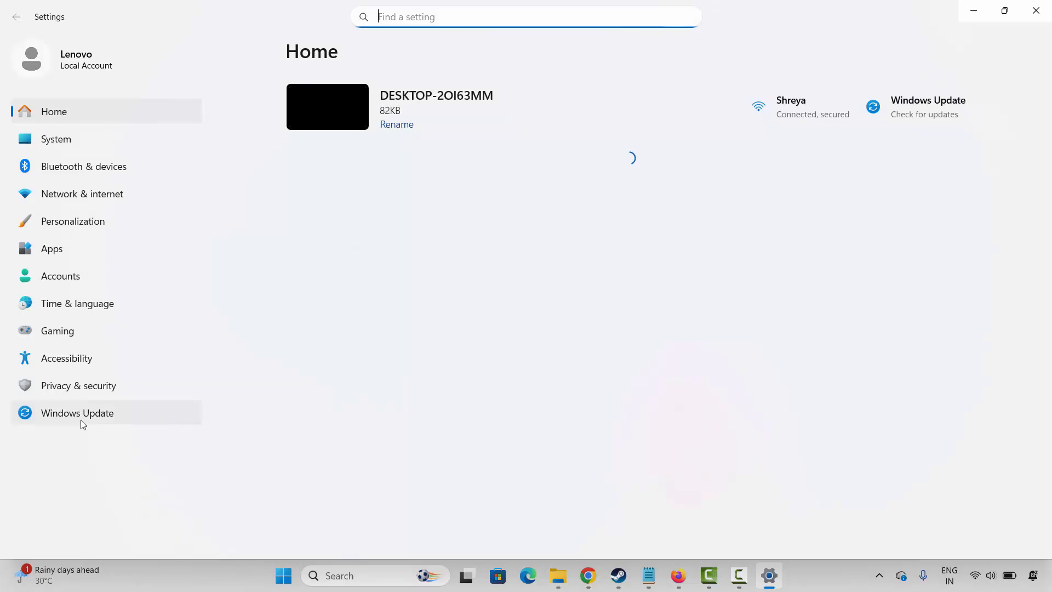
{"action": "left_click", "coordinate": [81, 420]}
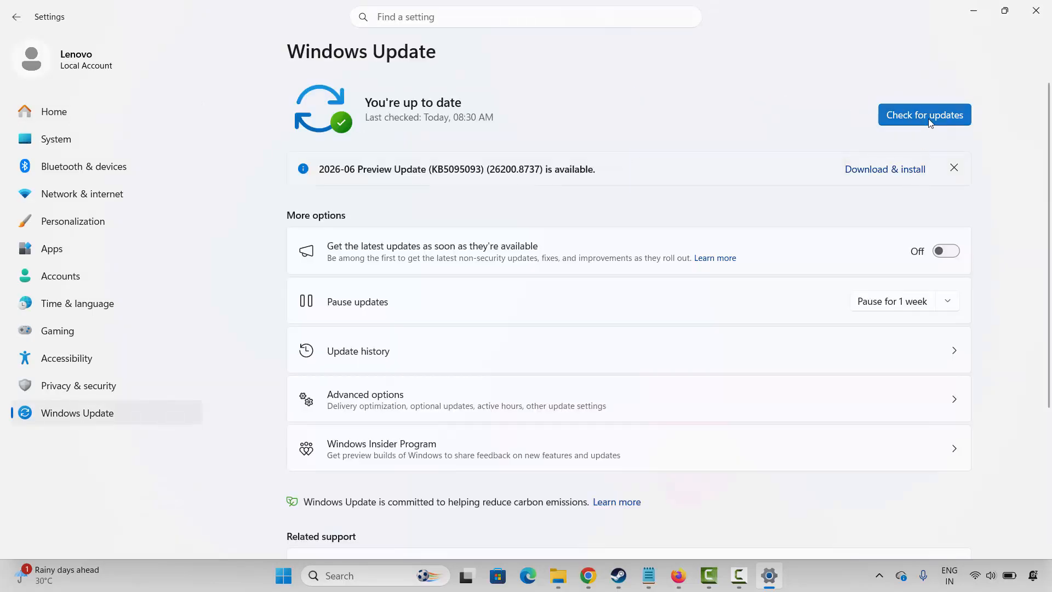
{"action": "left_click", "coordinate": [940, 124]}
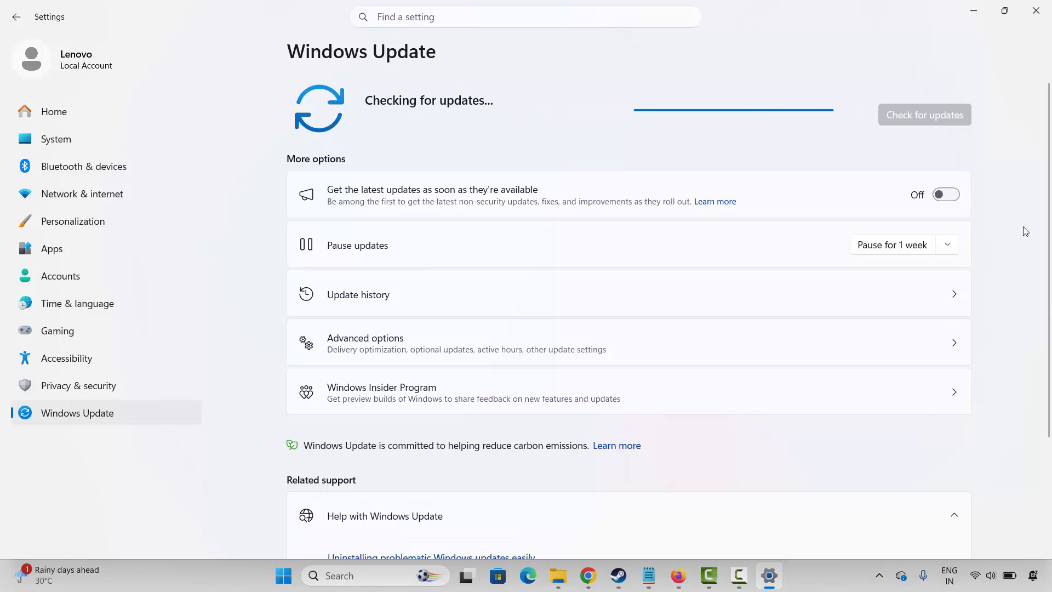
{"action": "left_click", "coordinate": [1036, 10]}
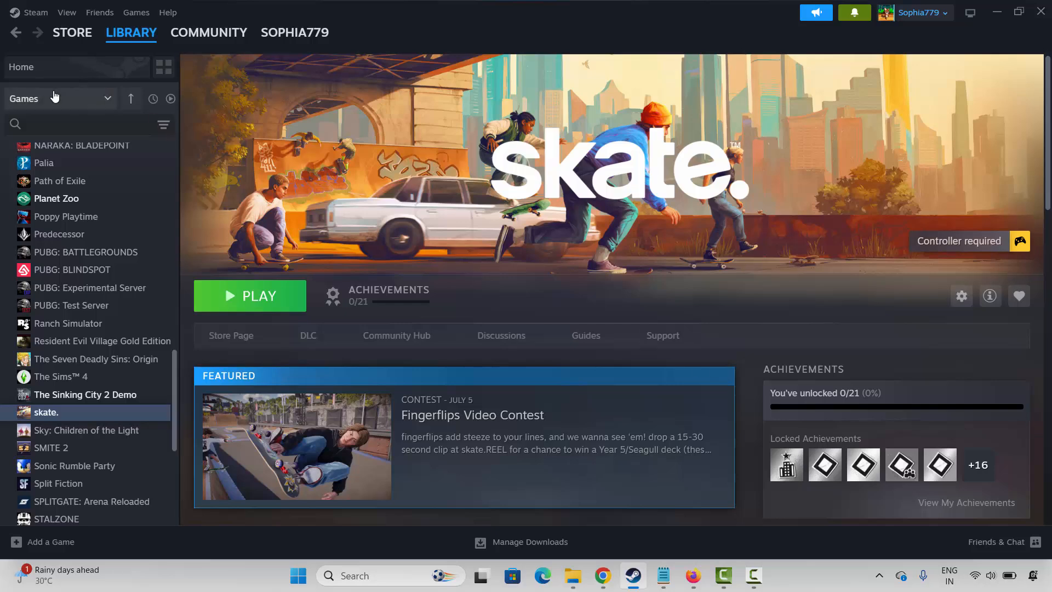
Step: Open Steam's storage settings, switch to the Data (E:) drive, select Apex Legends, and close the settings without moving it
{"action": "left_click", "coordinate": [35, 13]}
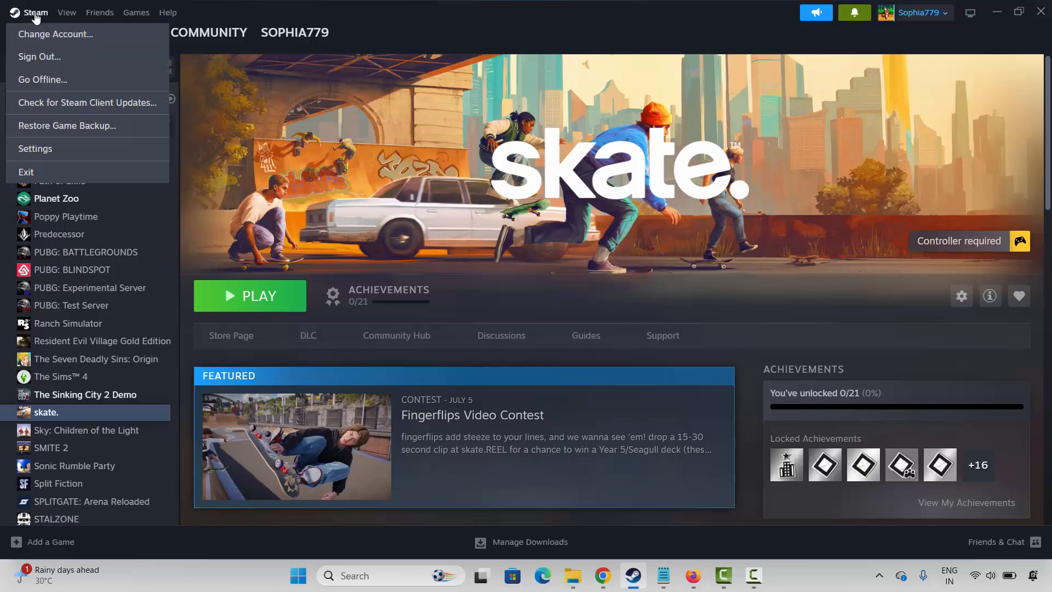
{"action": "left_click", "coordinate": [35, 148]}
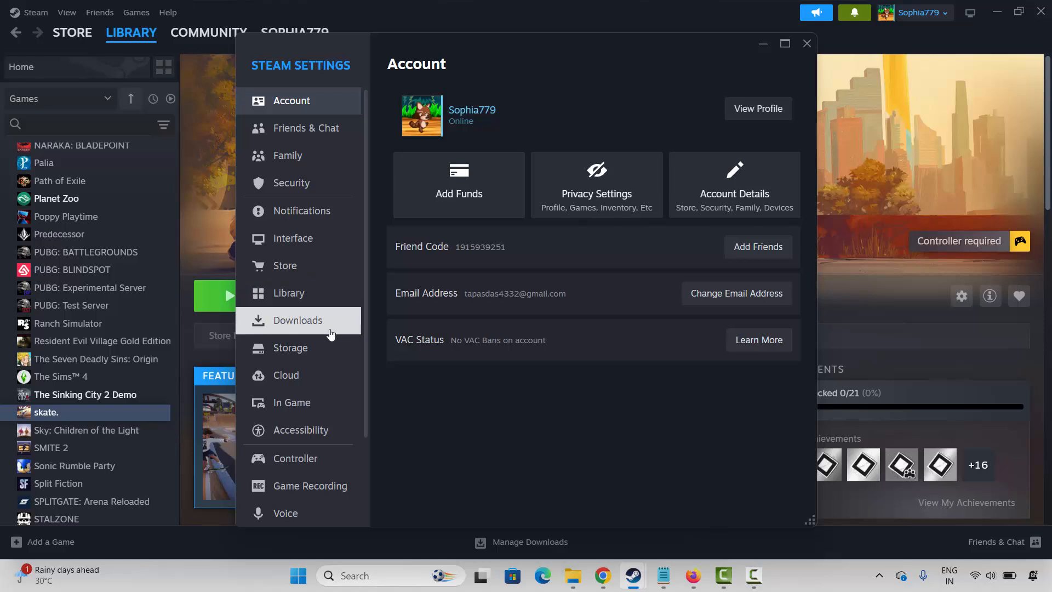
{"action": "left_click", "coordinate": [301, 348]}
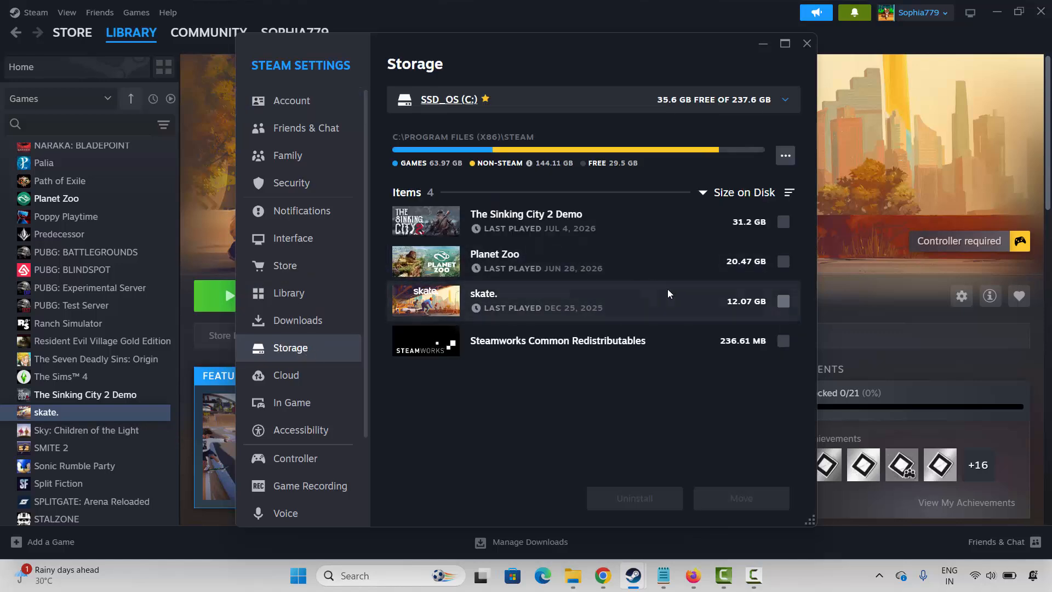
{"action": "left_click", "coordinate": [594, 100]}
{"action": "left_click", "coordinate": [518, 164]}
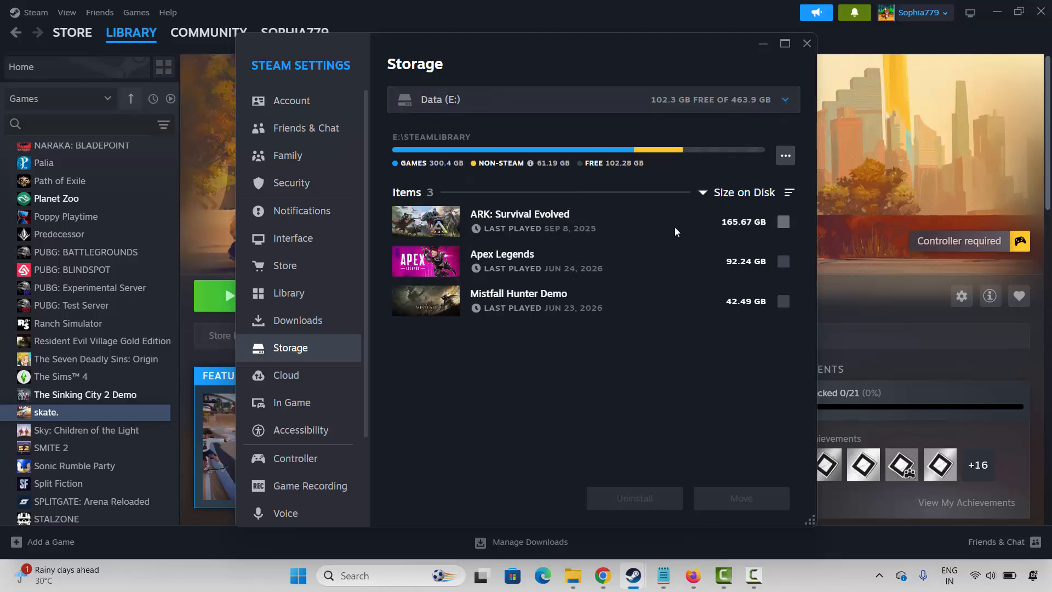
{"action": "left_click", "coordinate": [783, 262]}
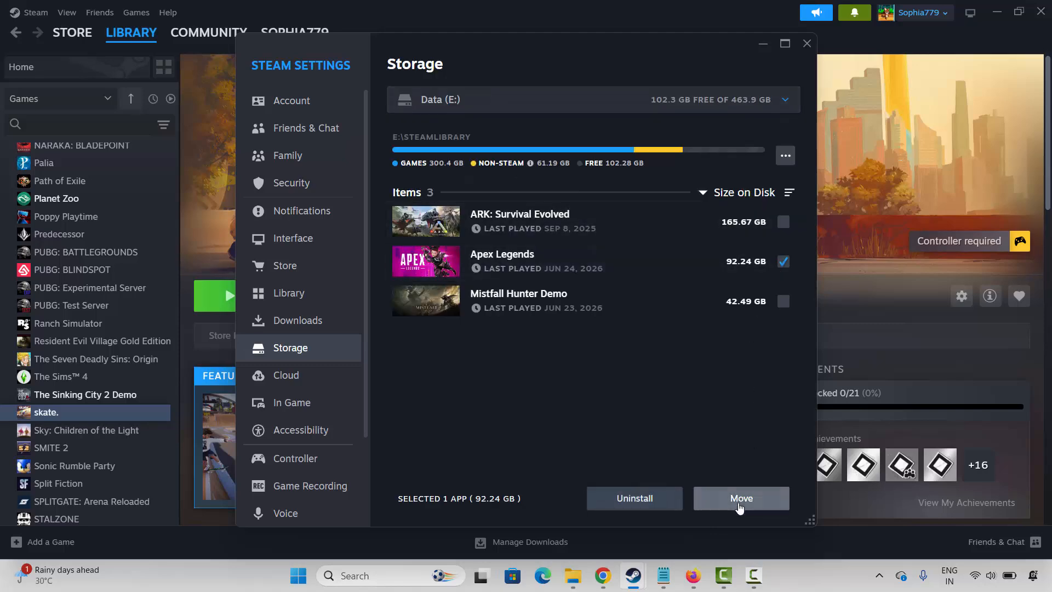
{"action": "left_click", "coordinate": [806, 43]}
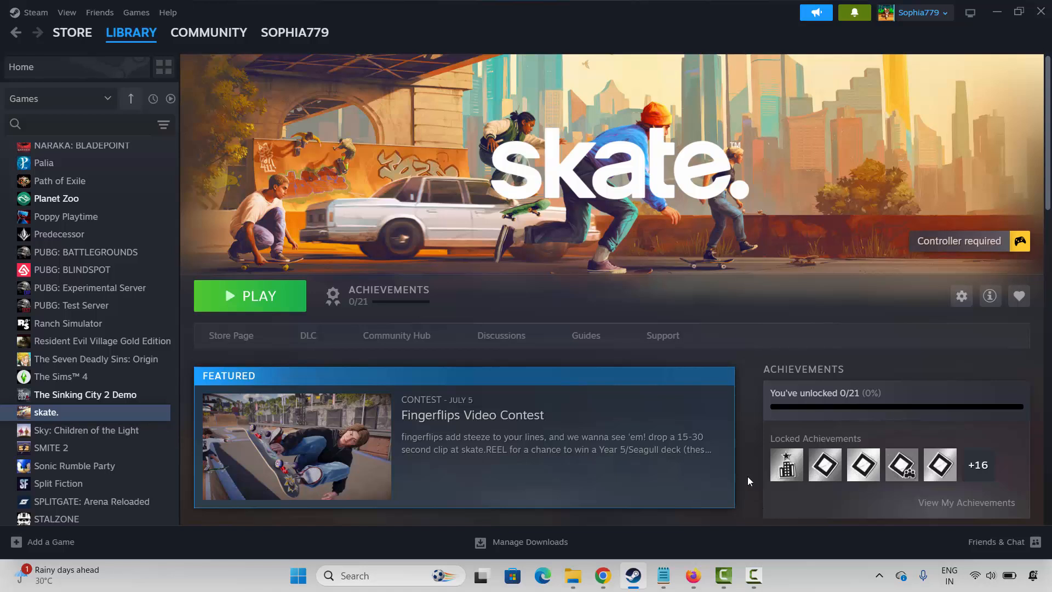
Step: Open the Windows graphics settings and add the desktop app TheSinkingCity2Demo from the Win64 folder to the custom application settings
{"action": "left_click", "coordinate": [357, 582]}
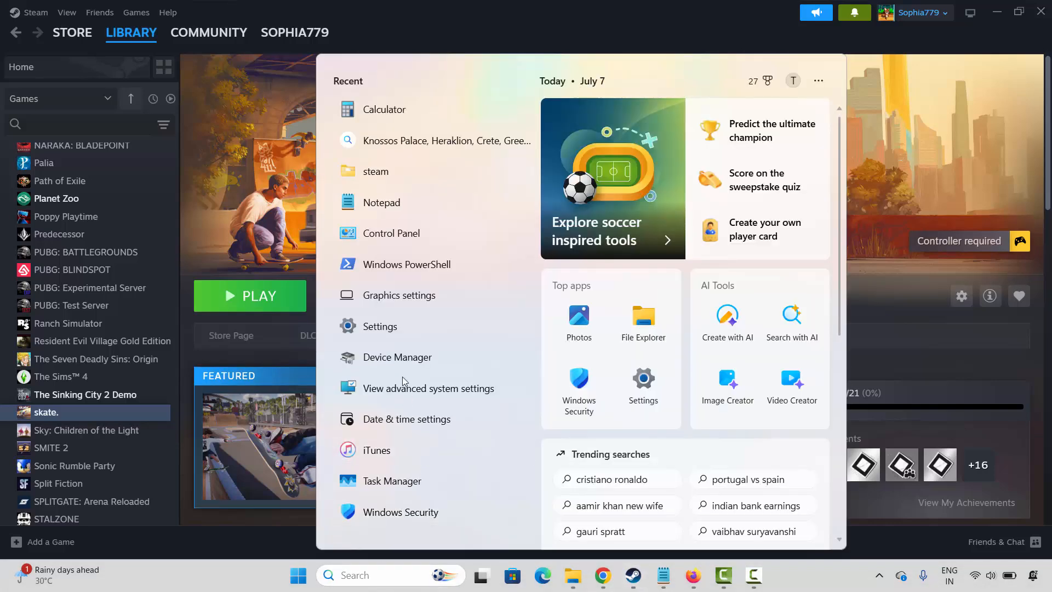
{"action": "left_click", "coordinate": [402, 303]}
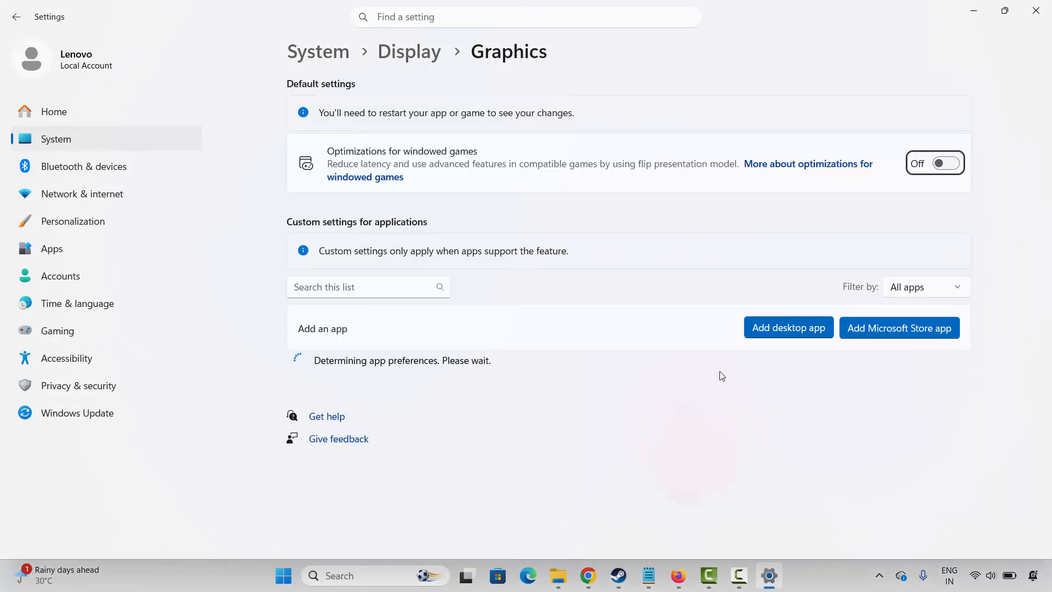
{"action": "scroll", "coordinate": [696, 386], "scroll_direction": "down", "scroll_amount": 5}
{"action": "scroll", "coordinate": [690, 387], "scroll_direction": "up", "scroll_amount": 10}
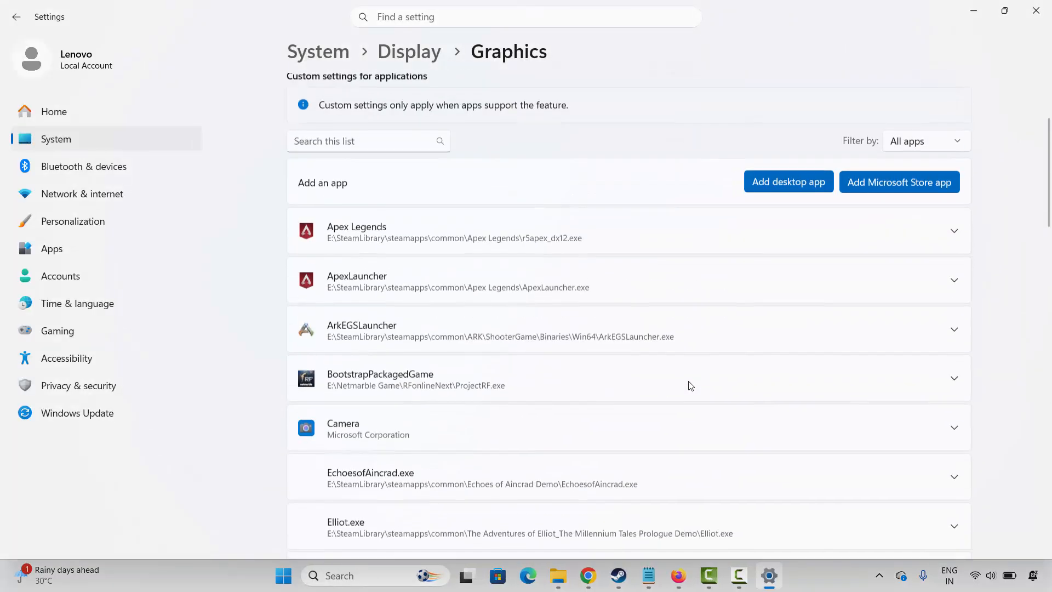
{"action": "left_click", "coordinate": [775, 330]}
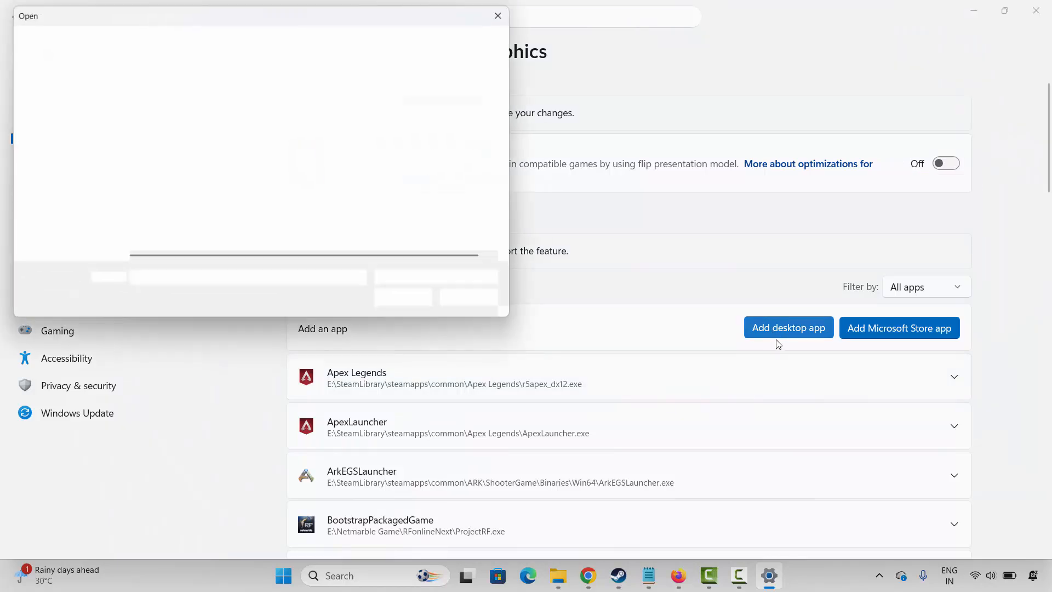
{"action": "left_click", "coordinate": [218, 152]}
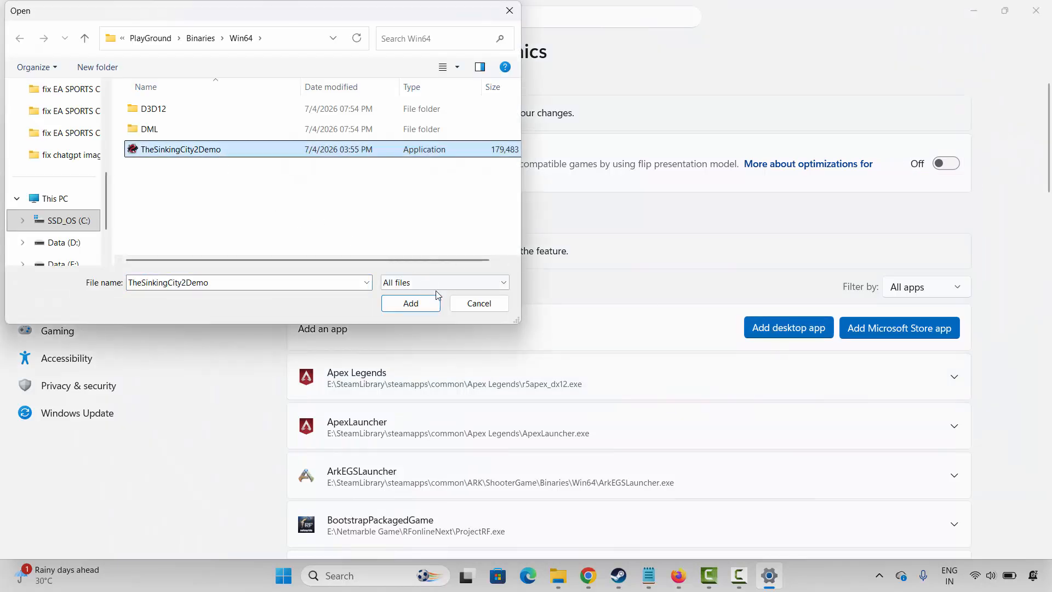
{"action": "left_click", "coordinate": [411, 304]}
Step: Set the GPU preference of skate.™ to High Performance (Intel(R) UHD Graphics) and close Settings
{"action": "scroll", "coordinate": [765, 433], "scroll_direction": "down", "scroll_amount": 15}
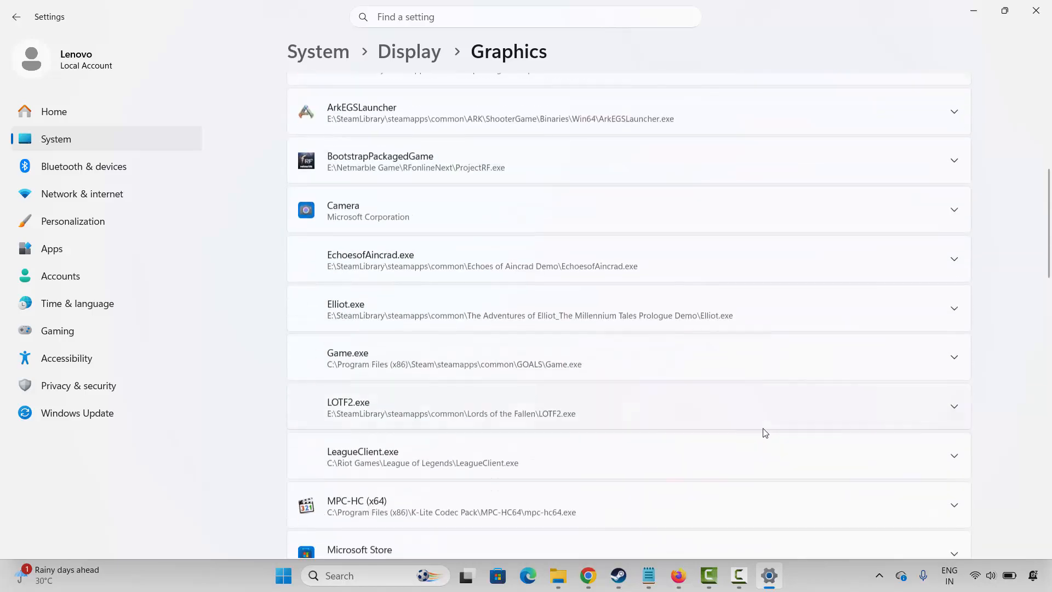
{"action": "scroll", "coordinate": [830, 336], "scroll_direction": "down", "scroll_amount": 6}
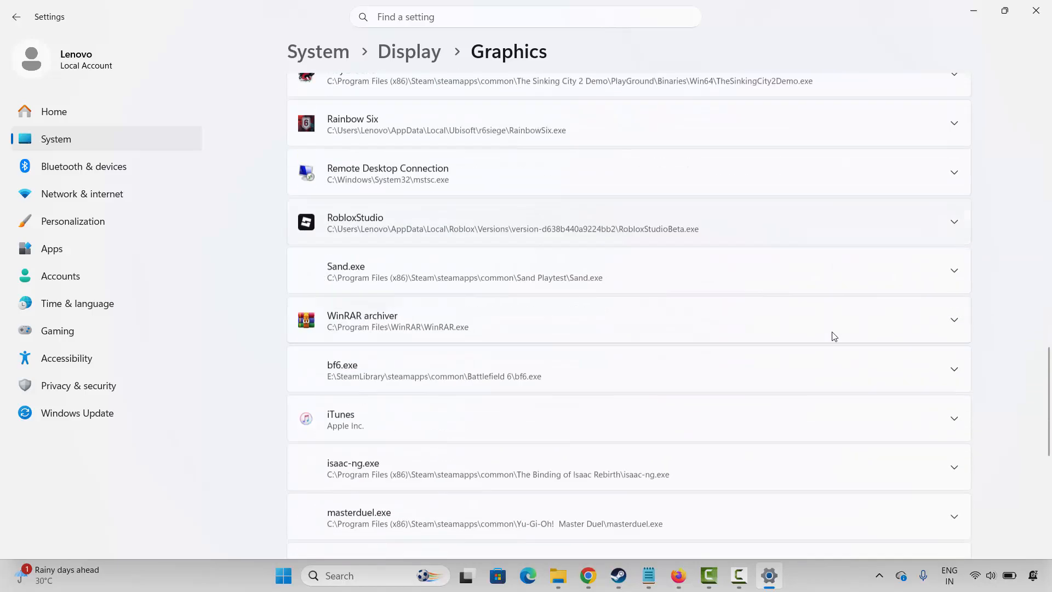
{"action": "left_click", "coordinate": [955, 327]}
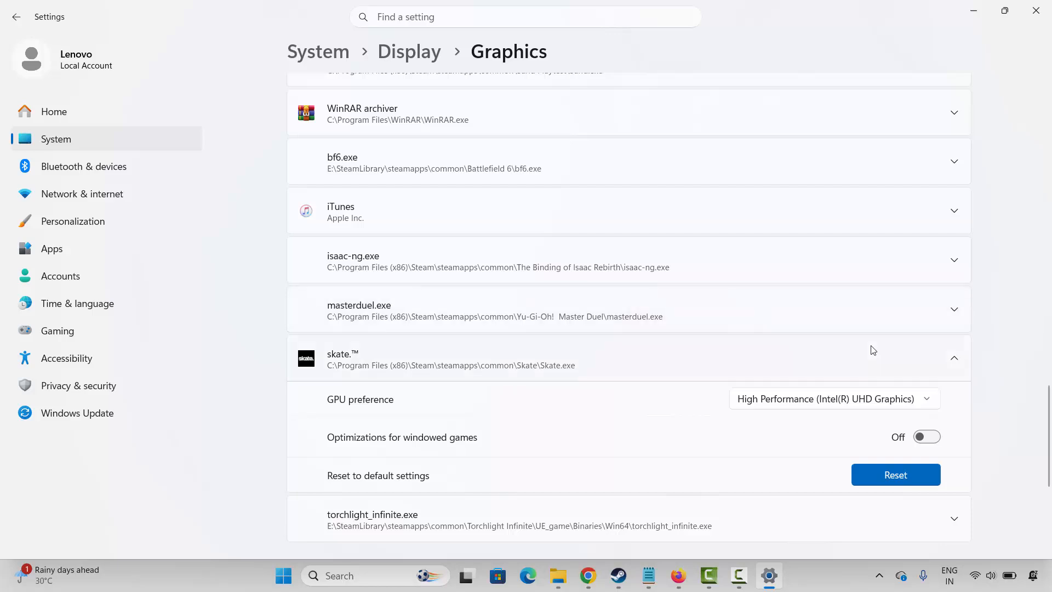
{"action": "left_click", "coordinate": [793, 403]}
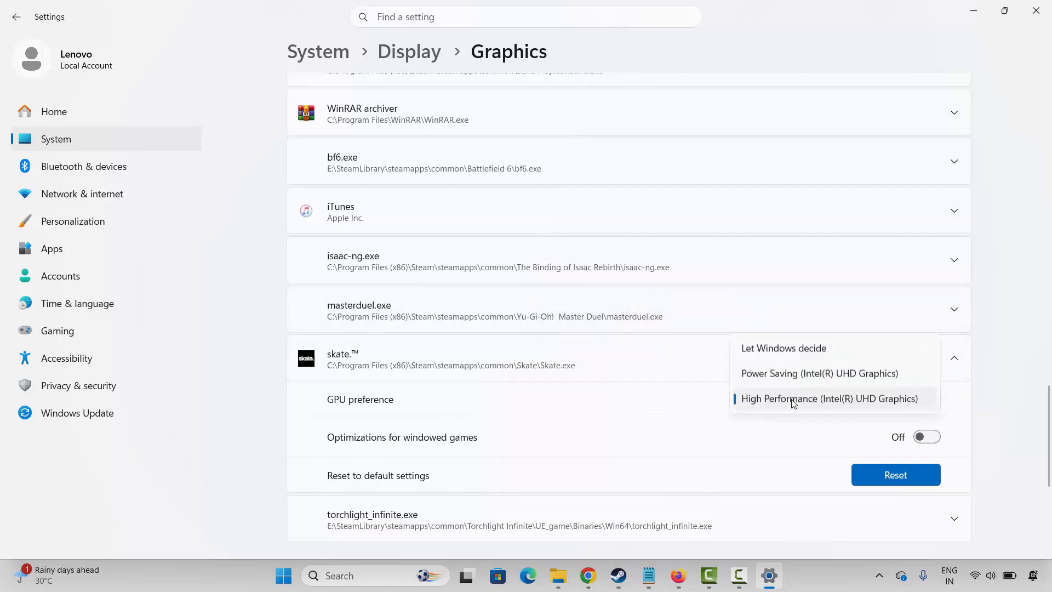
{"action": "left_click", "coordinate": [815, 404]}
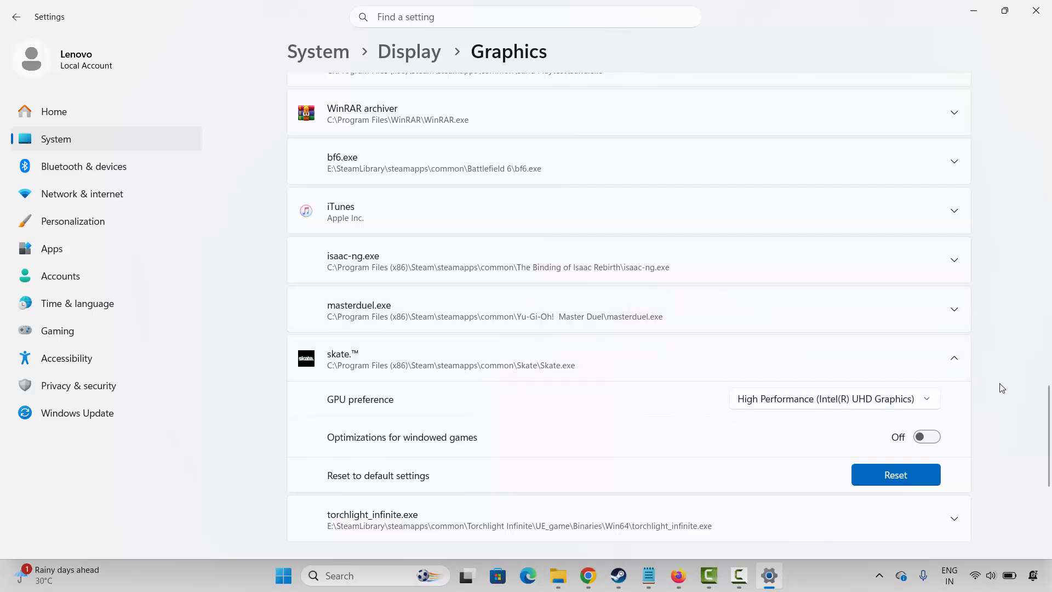
{"action": "left_click", "coordinate": [1036, 10]}
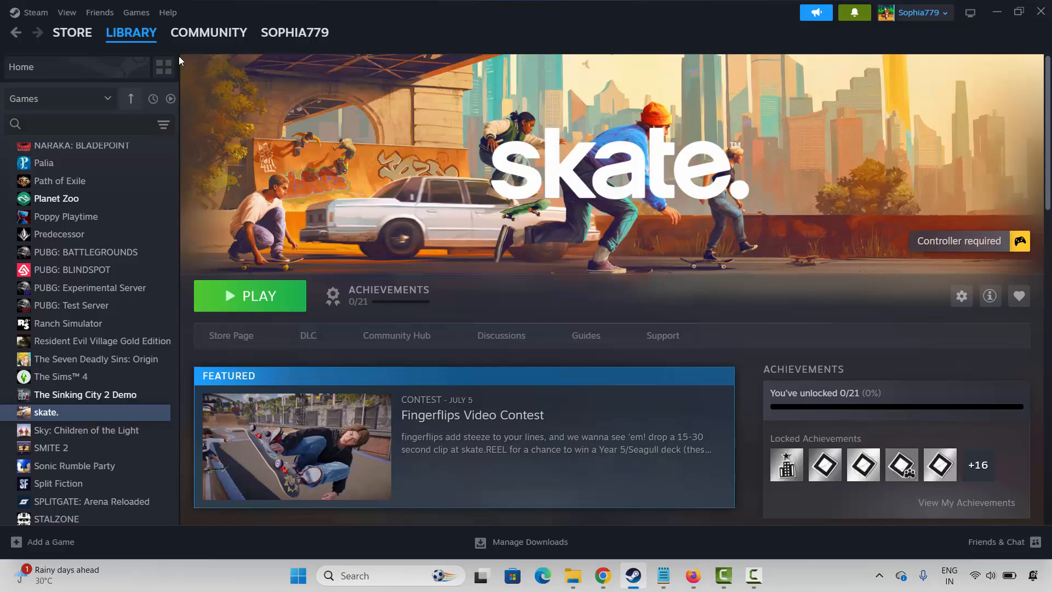
Step: Start uninstalling skate. from the Steam library and cancel at the confirmation
{"action": "right_click", "coordinate": [81, 413]}
{"action": "mouse_move", "coordinate": [125, 505]}
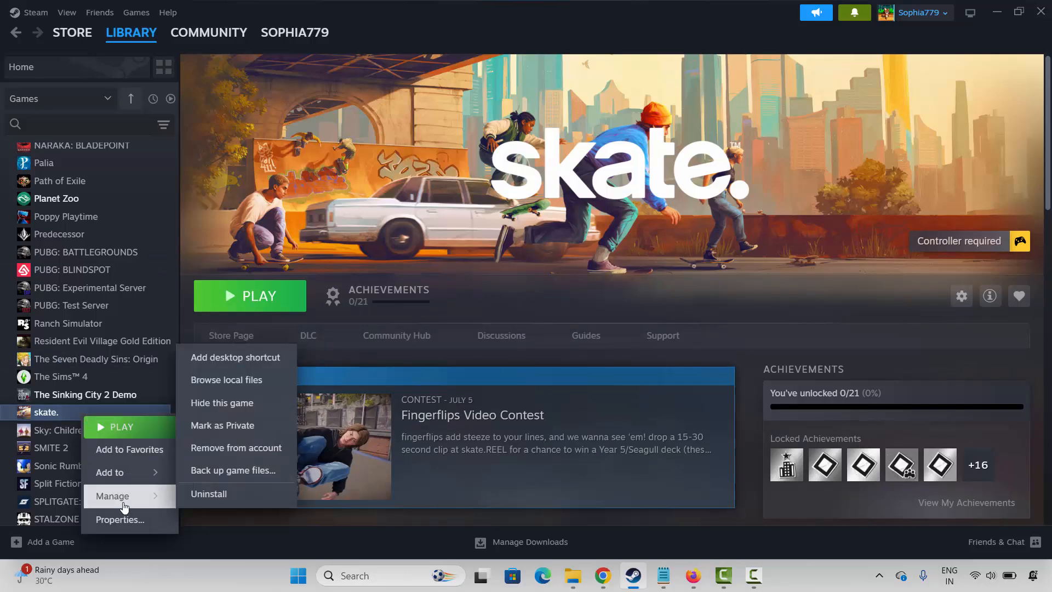
{"action": "left_click", "coordinate": [213, 495]}
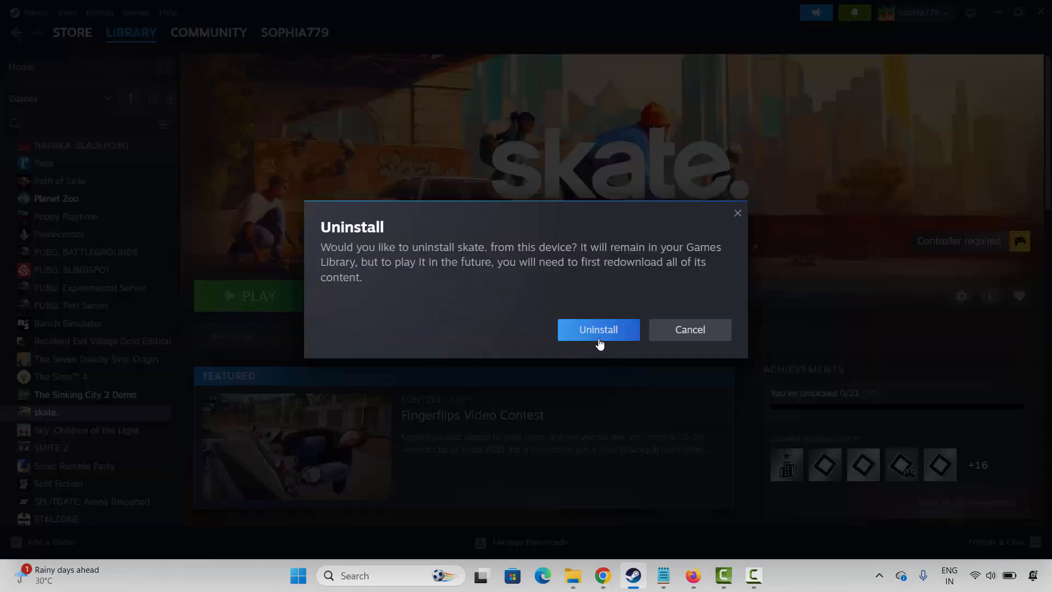
{"action": "left_click", "coordinate": [695, 338]}
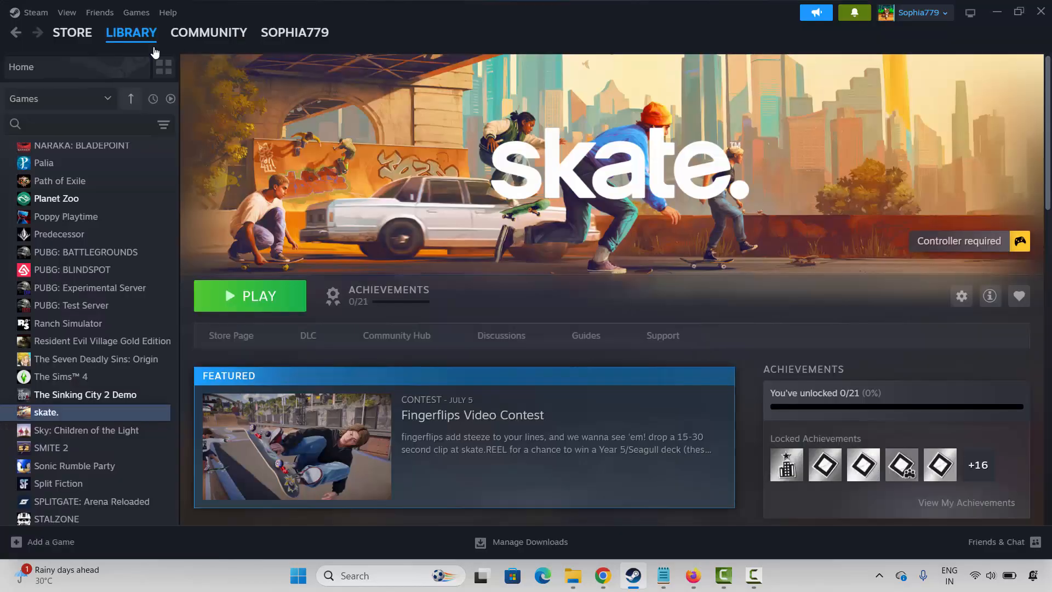
Step: Go to the DOOM: The Dark Ages | Revelations store page, open the Windows power options, and dismiss them without choosing any
{"action": "left_click", "coordinate": [72, 32]}
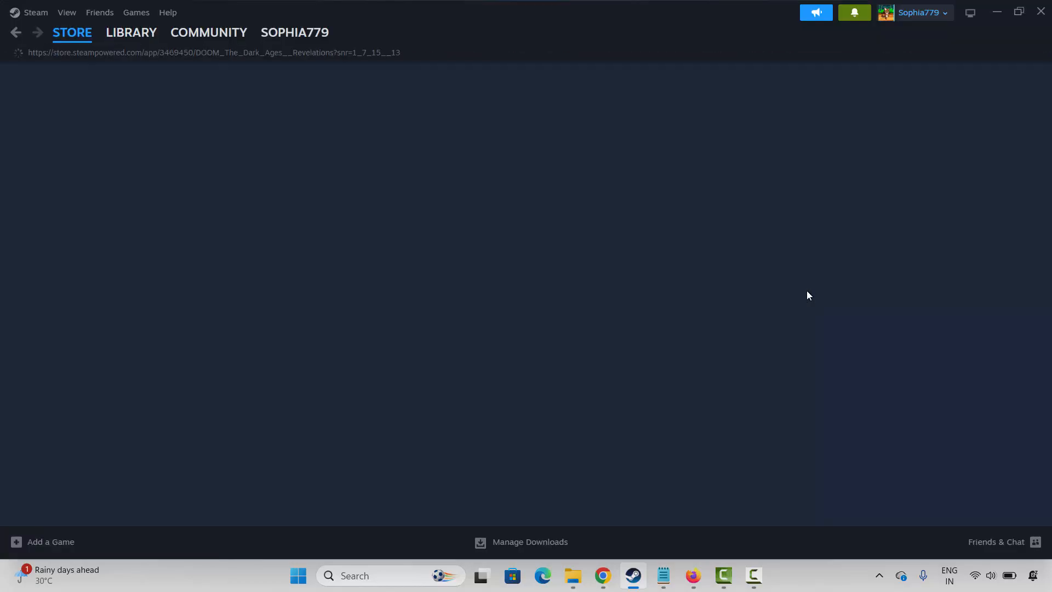
{"action": "left_click", "coordinate": [297, 576]}
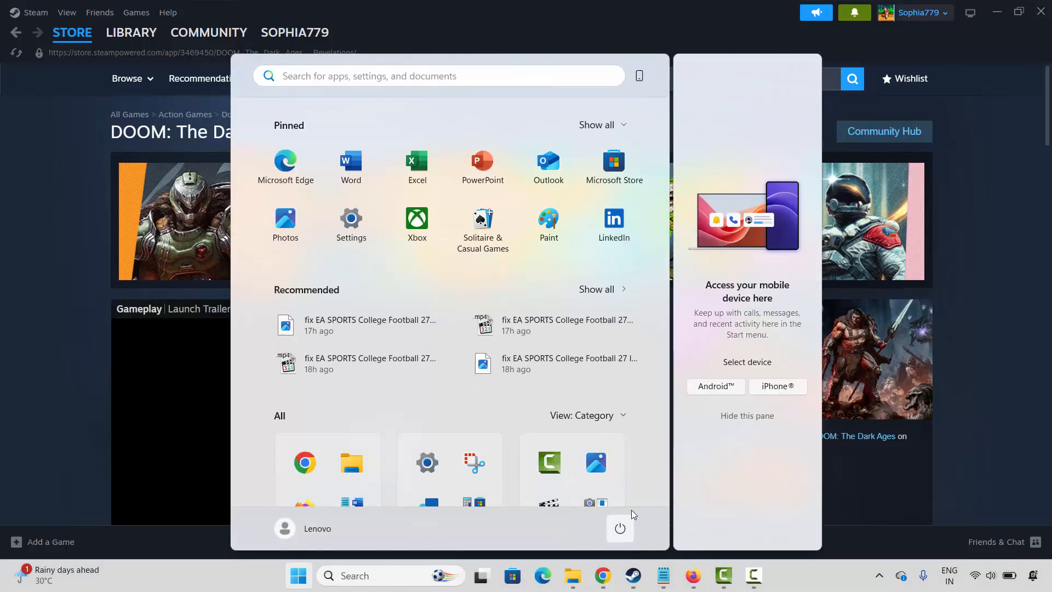
{"action": "left_click", "coordinate": [620, 527]}
{"action": "left_click", "coordinate": [955, 431]}
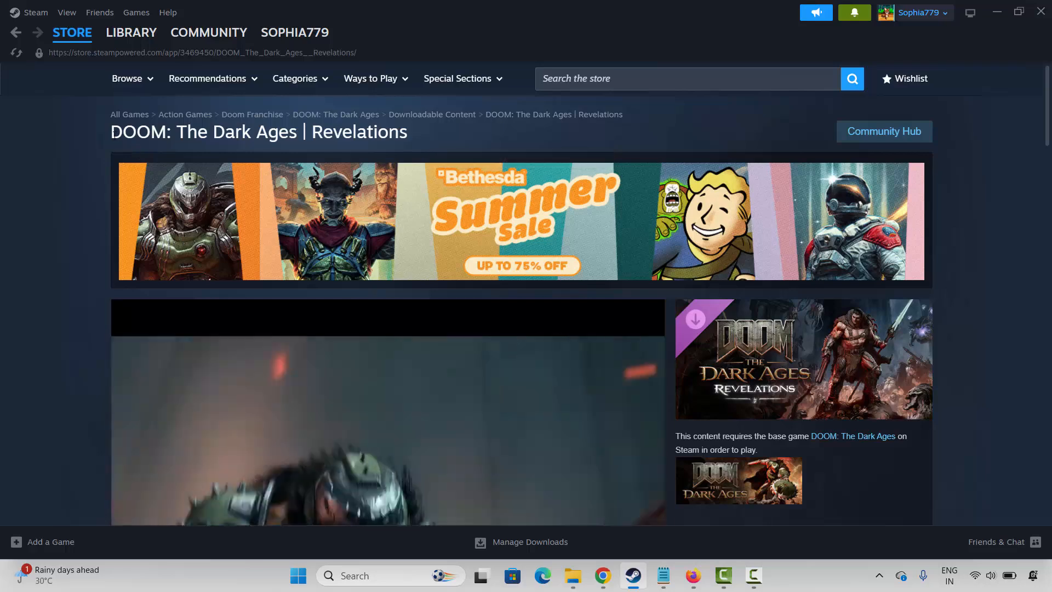
{"action": "left_click_drag", "start_coordinate": [112, 133], "coordinate": [309, 141]}
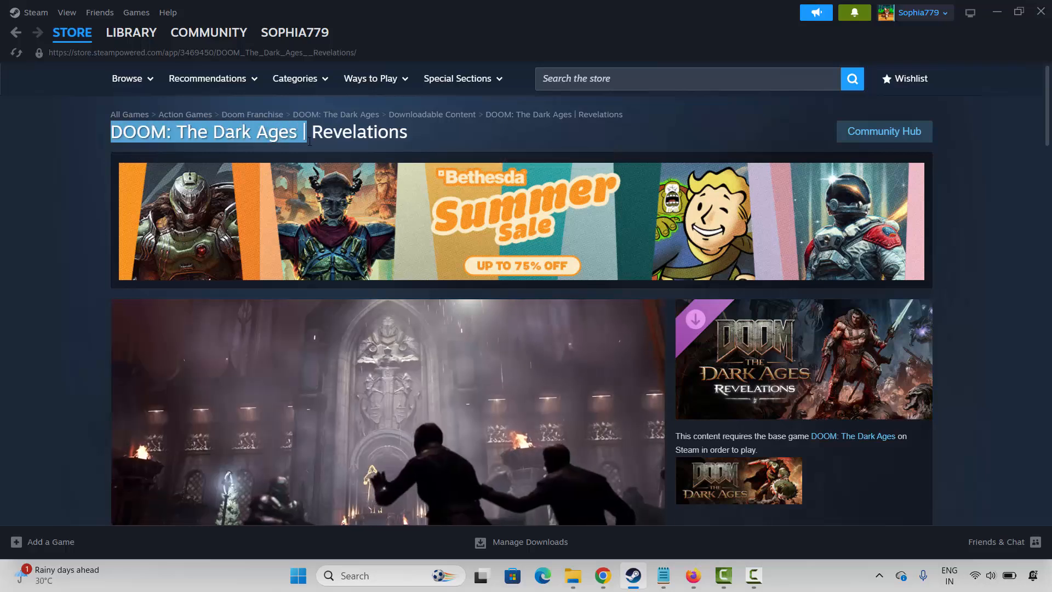
{"action": "left_click", "coordinate": [65, 232]}
{"action": "scroll", "coordinate": [77, 310], "scroll_direction": "down", "scroll_amount": 3}
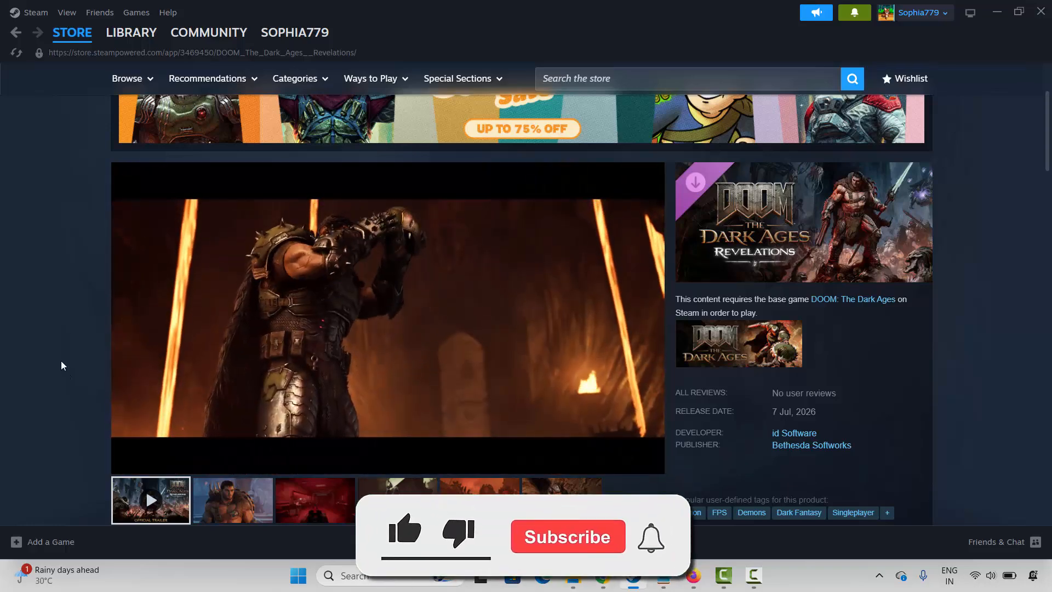
{"action": "scroll", "coordinate": [61, 361], "scroll_direction": "up", "scroll_amount": 3}
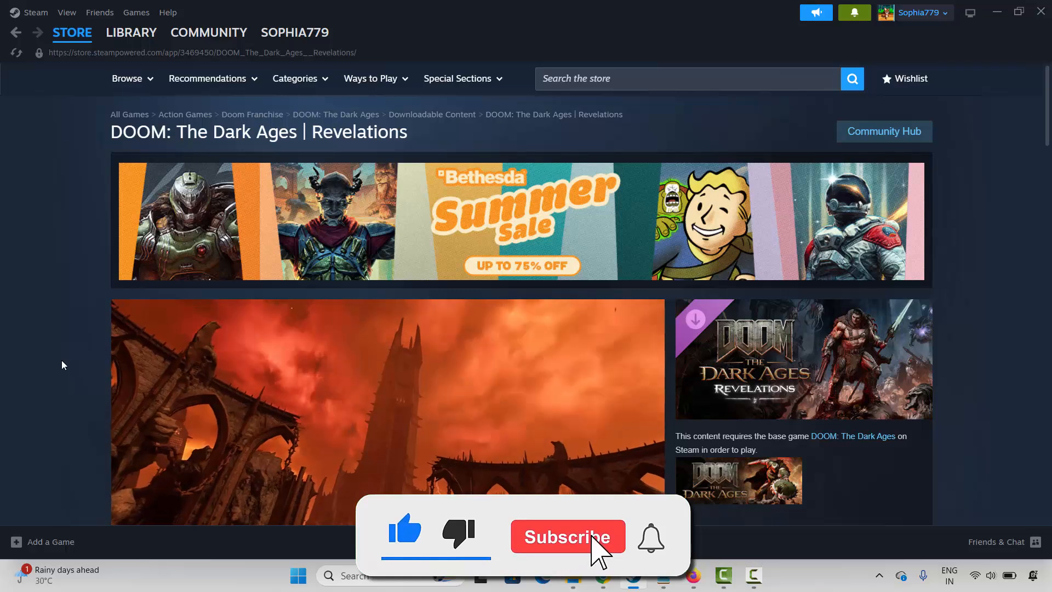